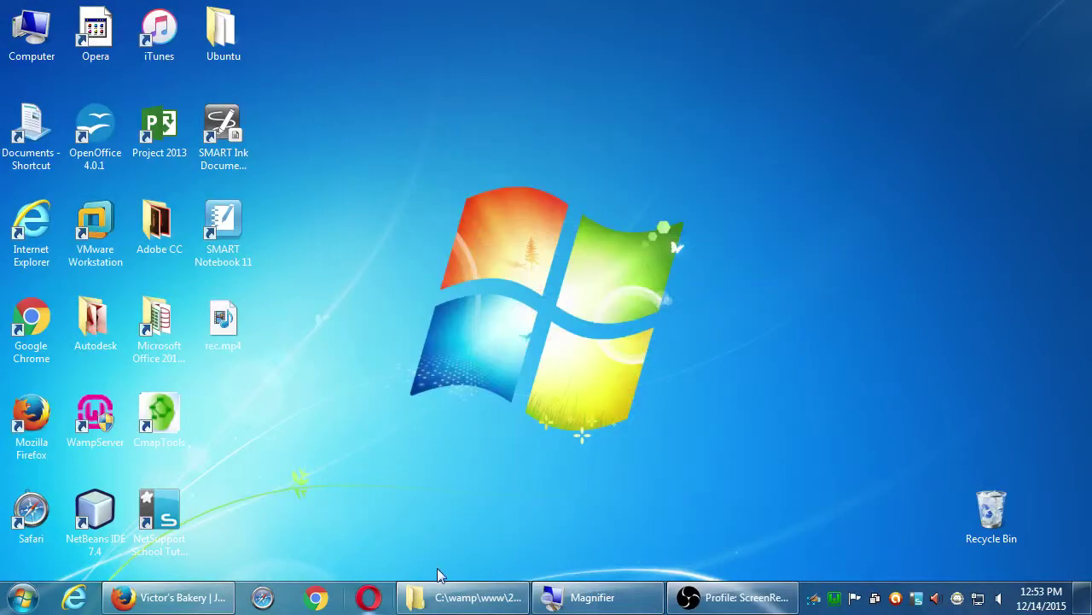
# Restore the Victor's Bakery WordPress site window from the Firefox taskbar button.
pyautogui.click(175, 599)
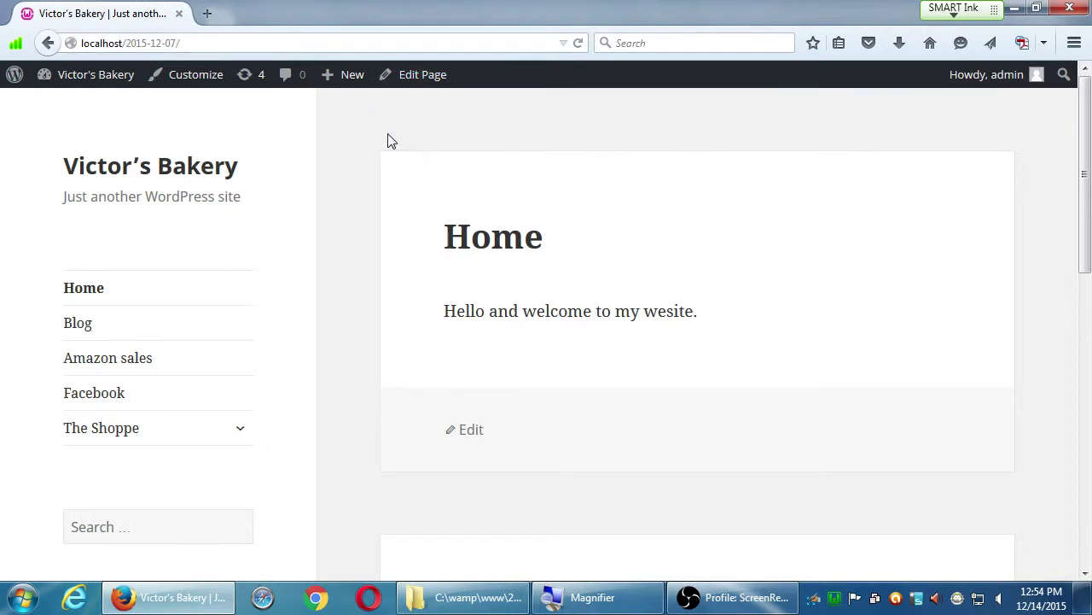
# Return to the public bakery site and expand The Shoppe menu to show Cakes, Your Account, Transaction Results and Checkout.
pyautogui.click(71, 84)
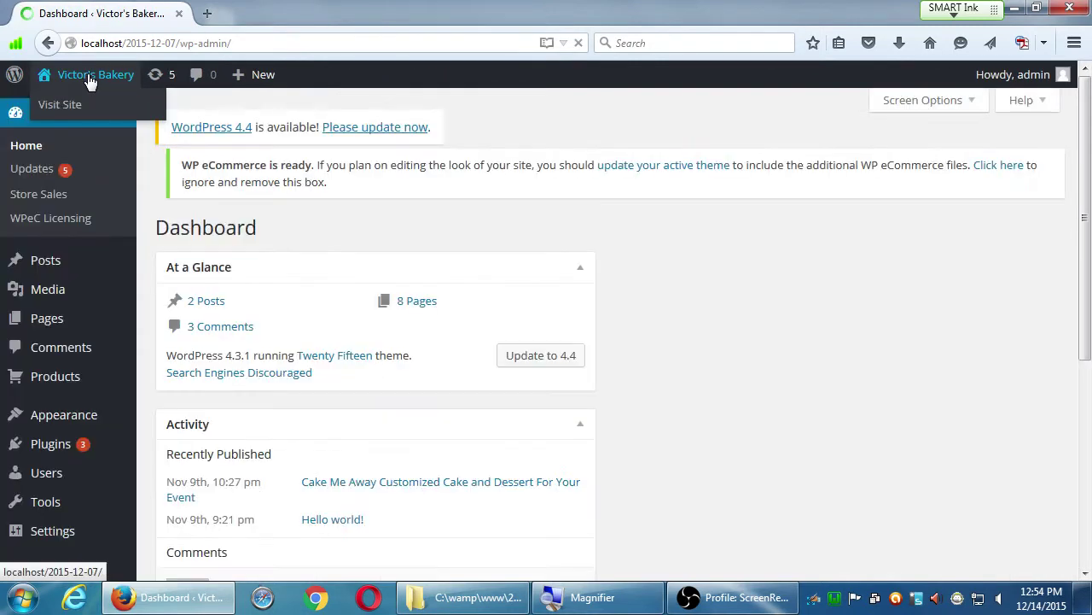
pyautogui.click(77, 104)
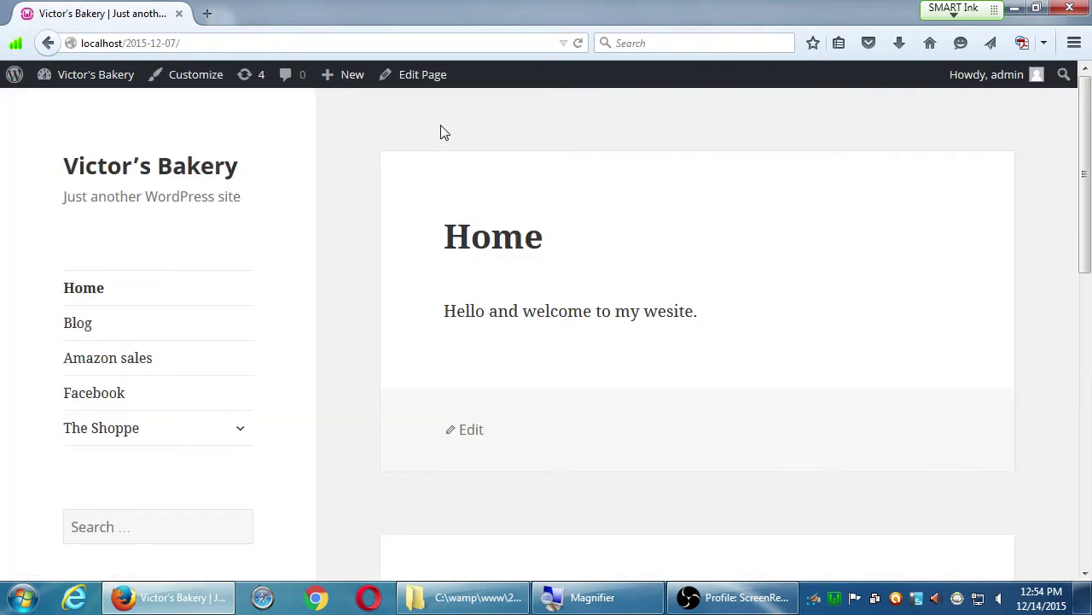
pyautogui.scroll(-3, 373, 187)
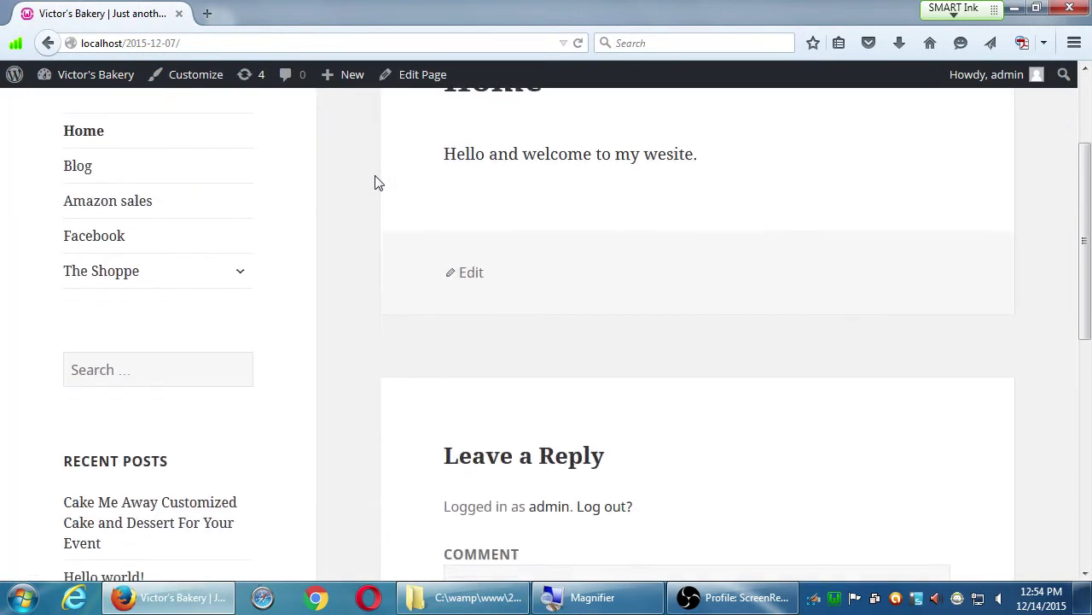
pyautogui.scroll(3, 383, 195)
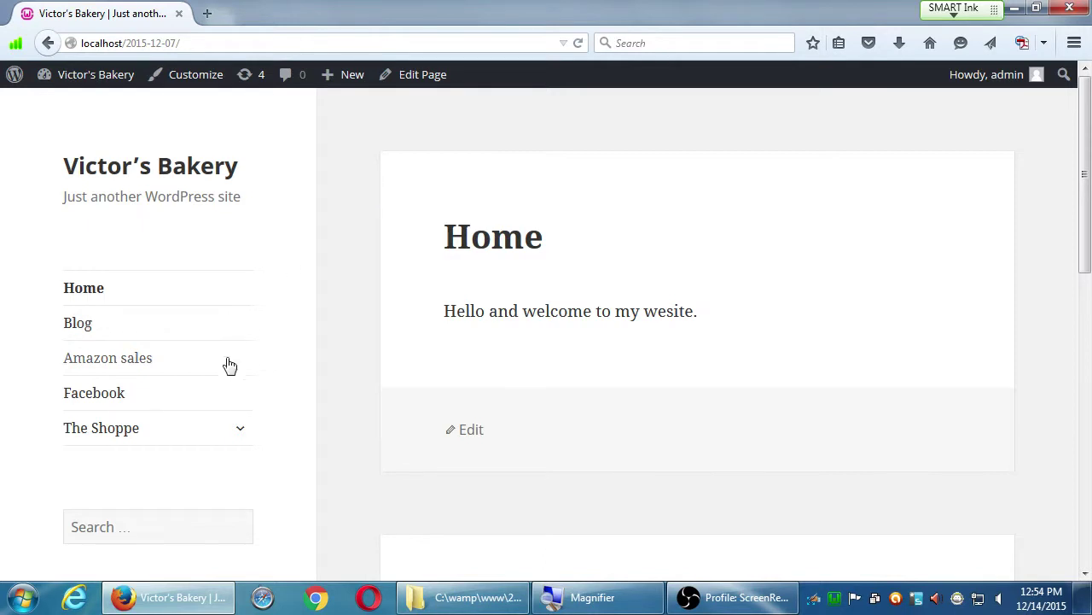
pyautogui.click(240, 429)
pyautogui.scroll(-3, 286, 432)
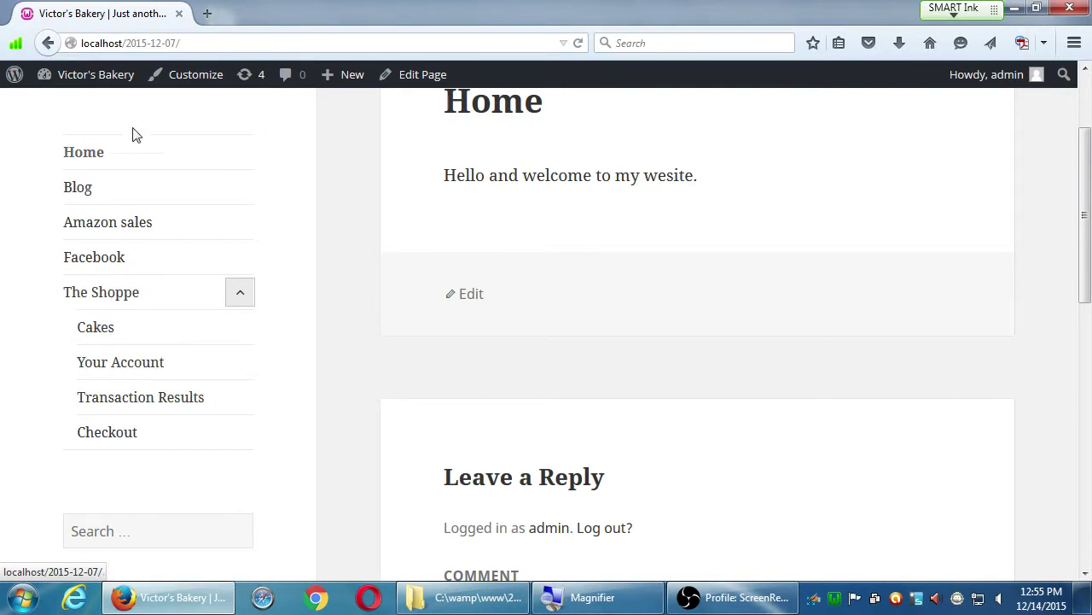
# Go to the admin Dashboard, then open Products > Categories.
pyautogui.moveTo(118, 77)
pyautogui.click(68, 106)
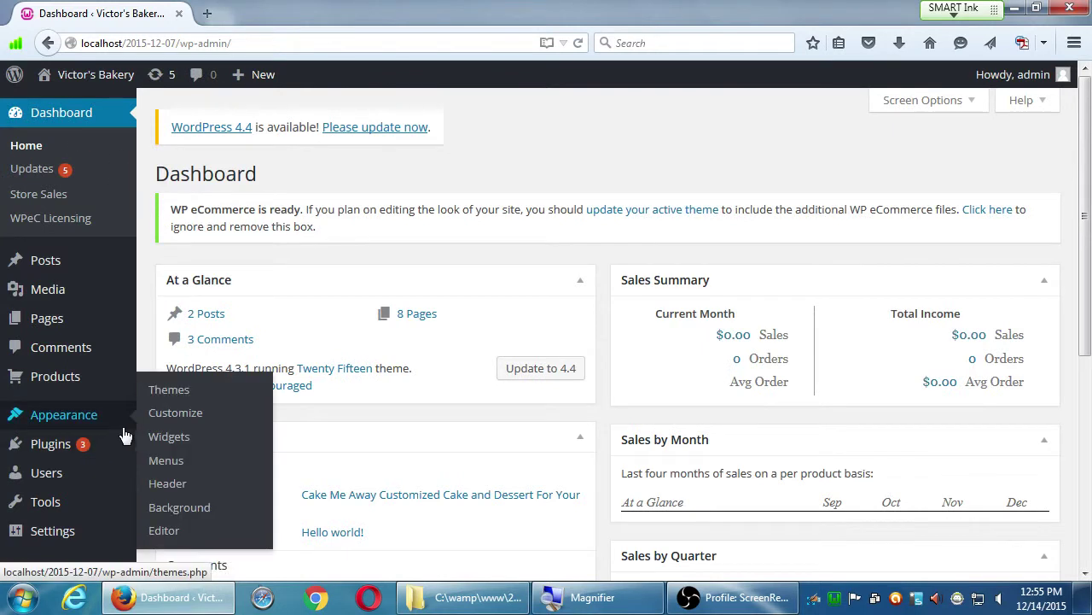
pyautogui.moveTo(85, 393)
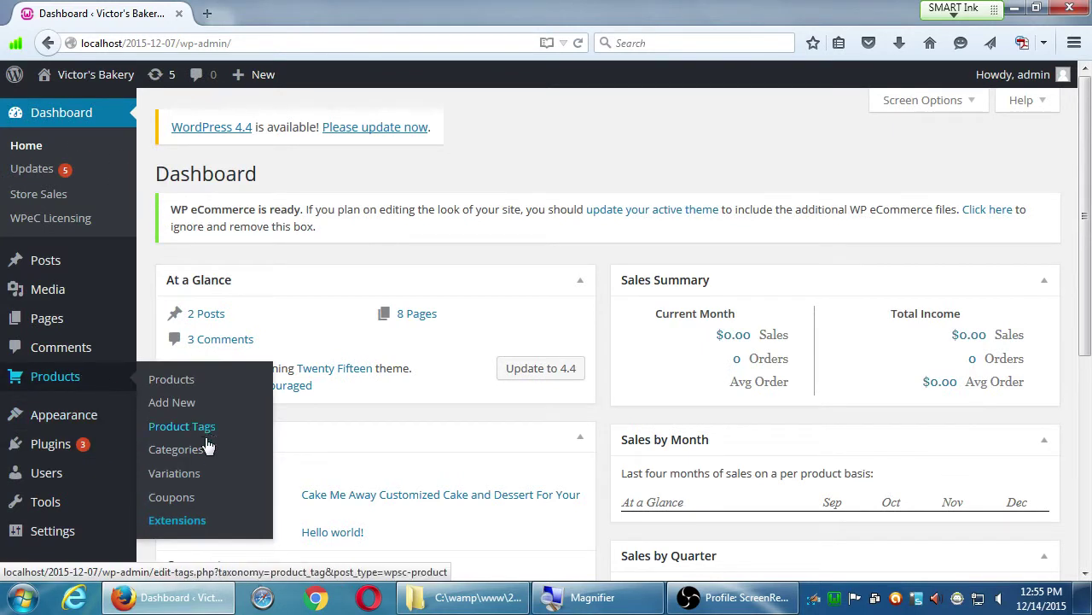
pyautogui.click(178, 449)
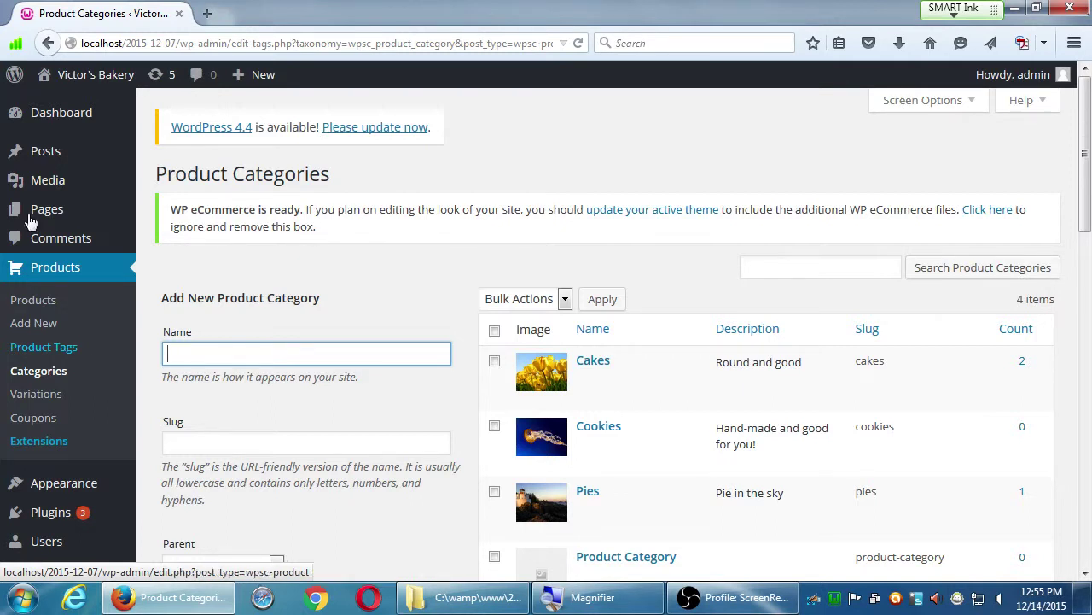
pyautogui.middleClick(102, 76)
pyautogui.click(250, 16)
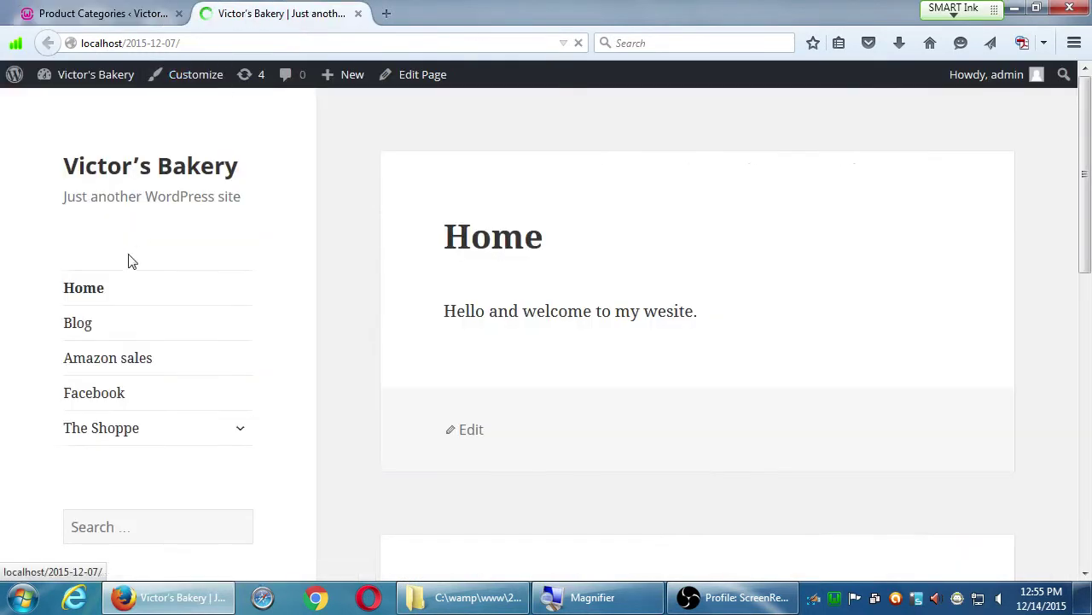
pyautogui.click(240, 428)
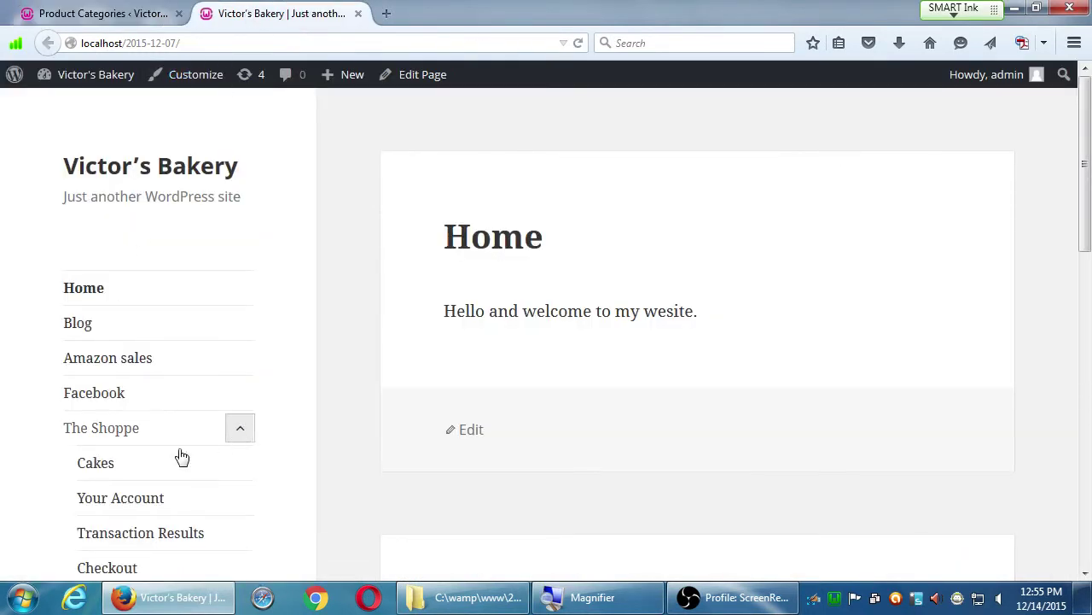
pyautogui.click(113, 468)
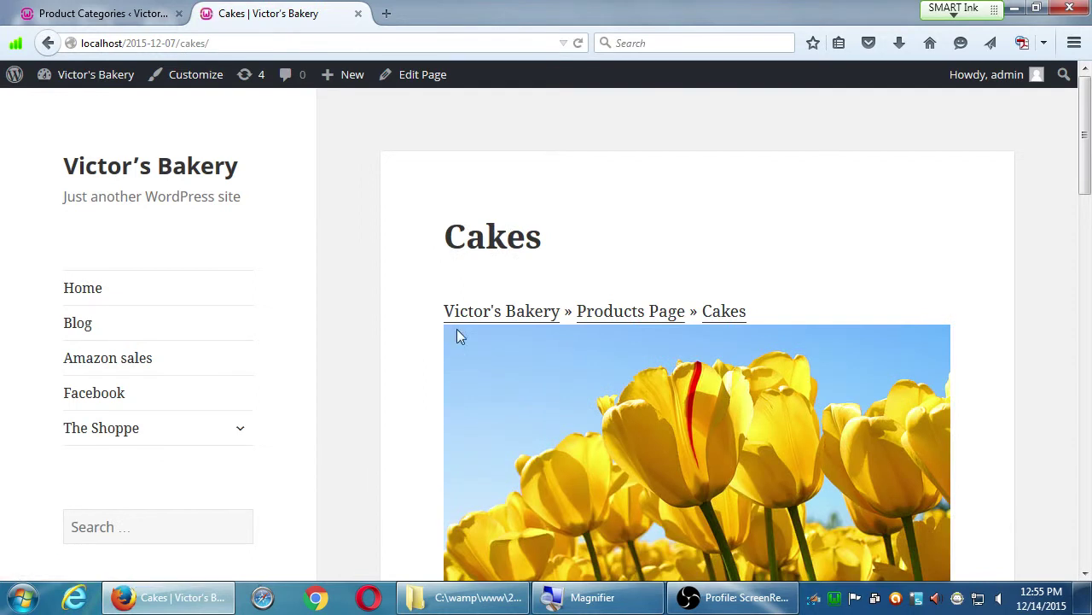
pyautogui.scroll(-3, 458, 341)
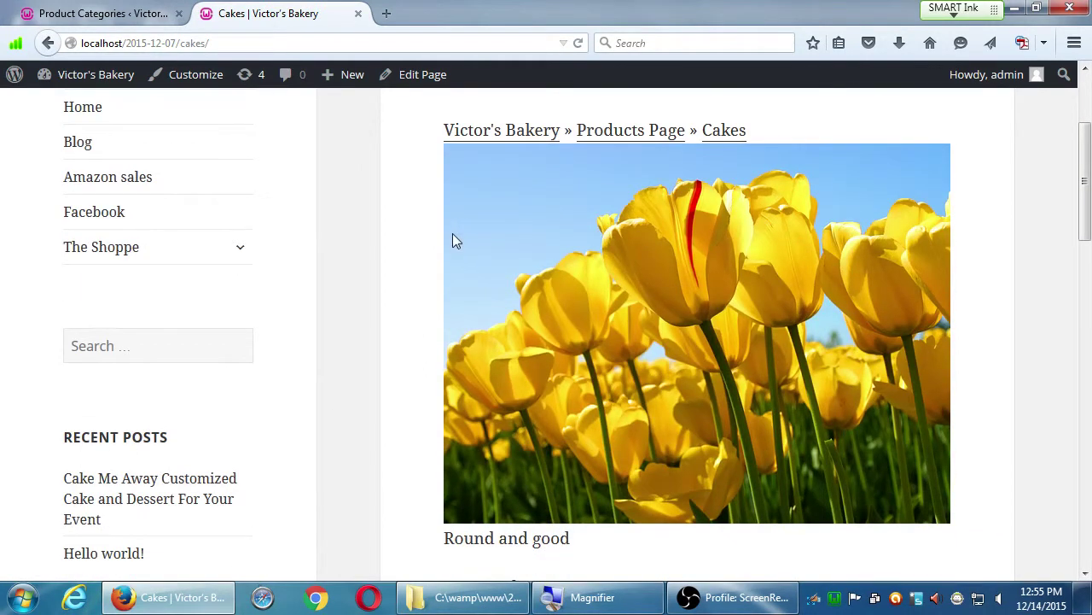
pyautogui.scroll(-6, 452, 239)
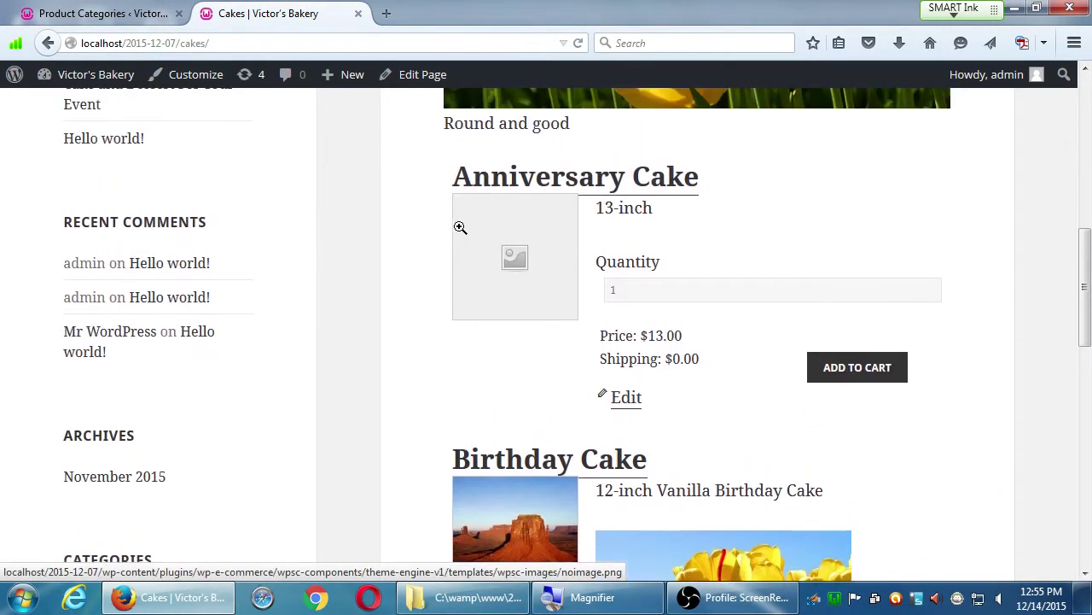
pyautogui.scroll(-3, 458, 232)
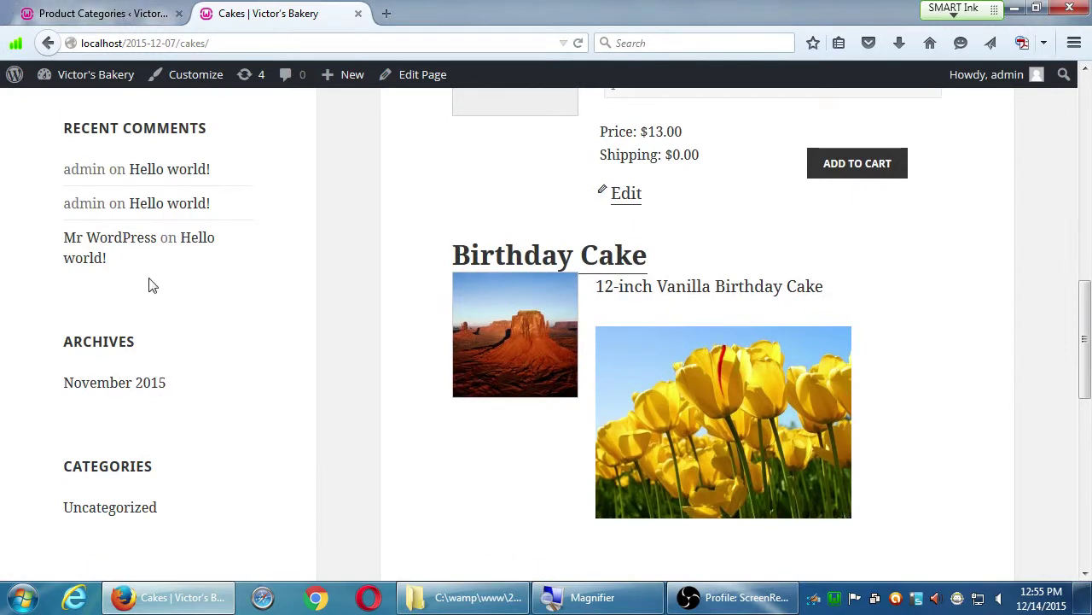
pyautogui.scroll(10, 155, 278)
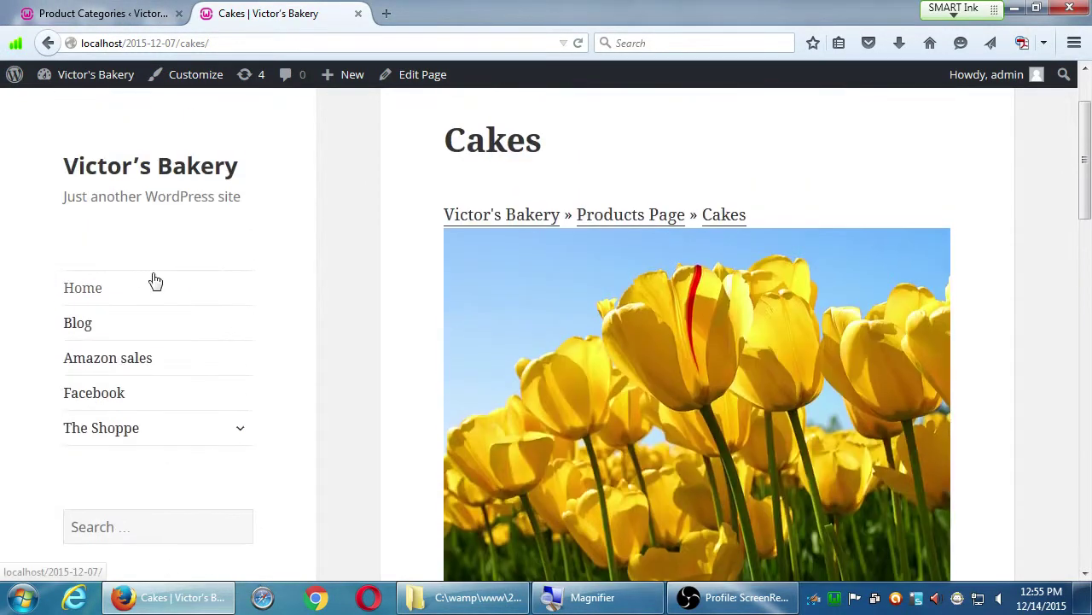
pyautogui.click(105, 430)
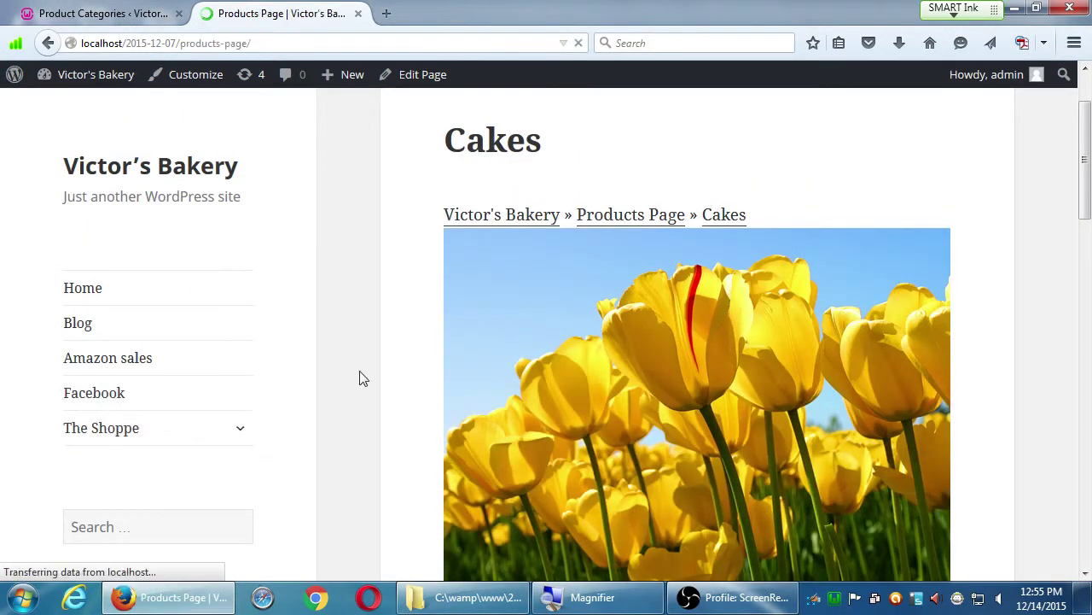
pyautogui.scroll(-3, 373, 373)
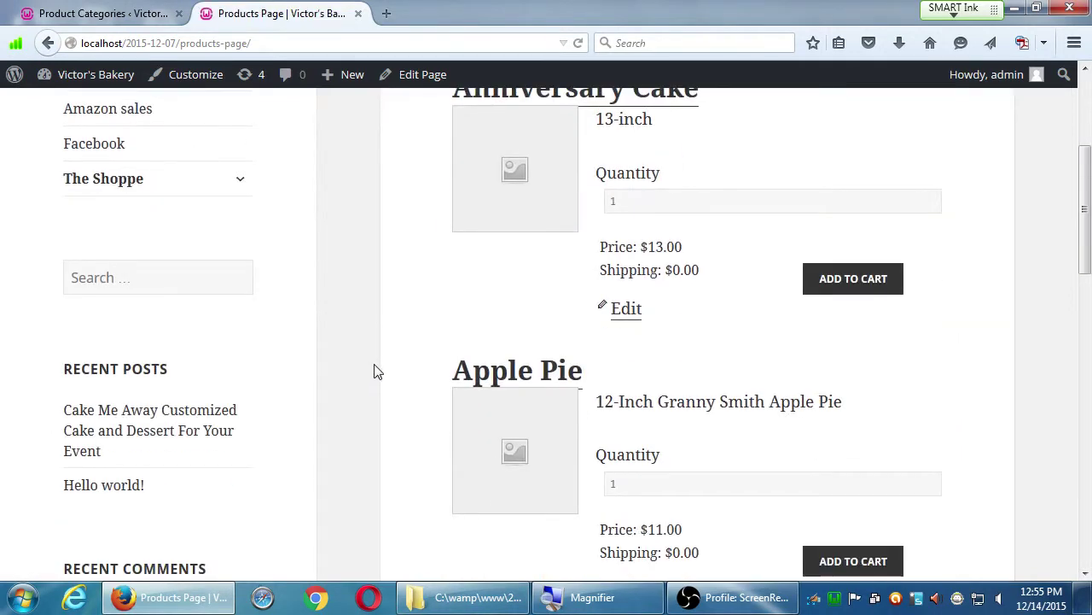
pyautogui.scroll(-6, 376, 369)
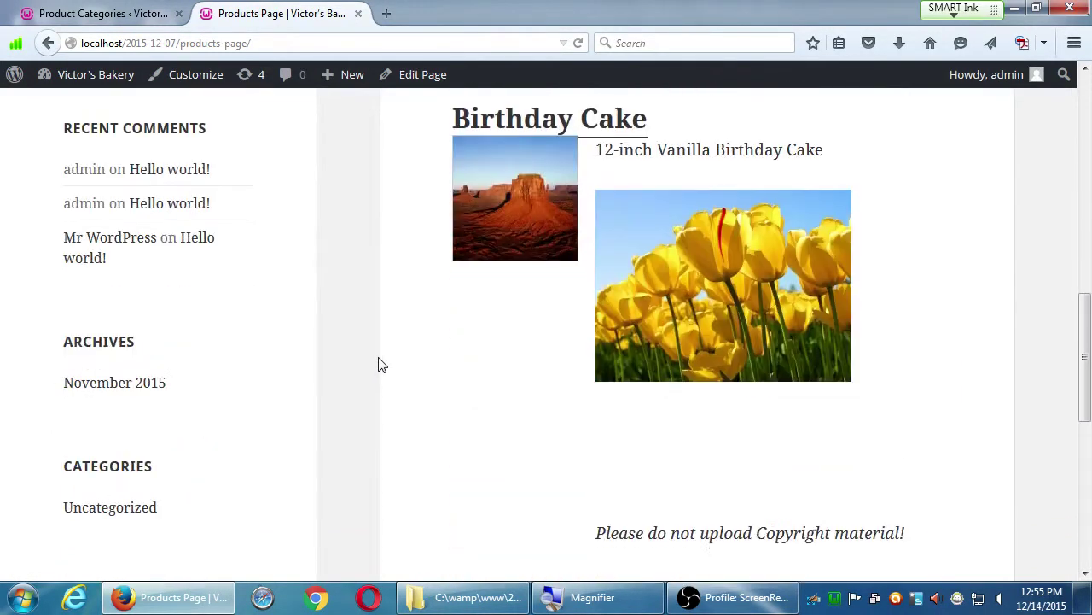
pyautogui.scroll(-3, 382, 365)
pyautogui.scroll(5, 184, 252)
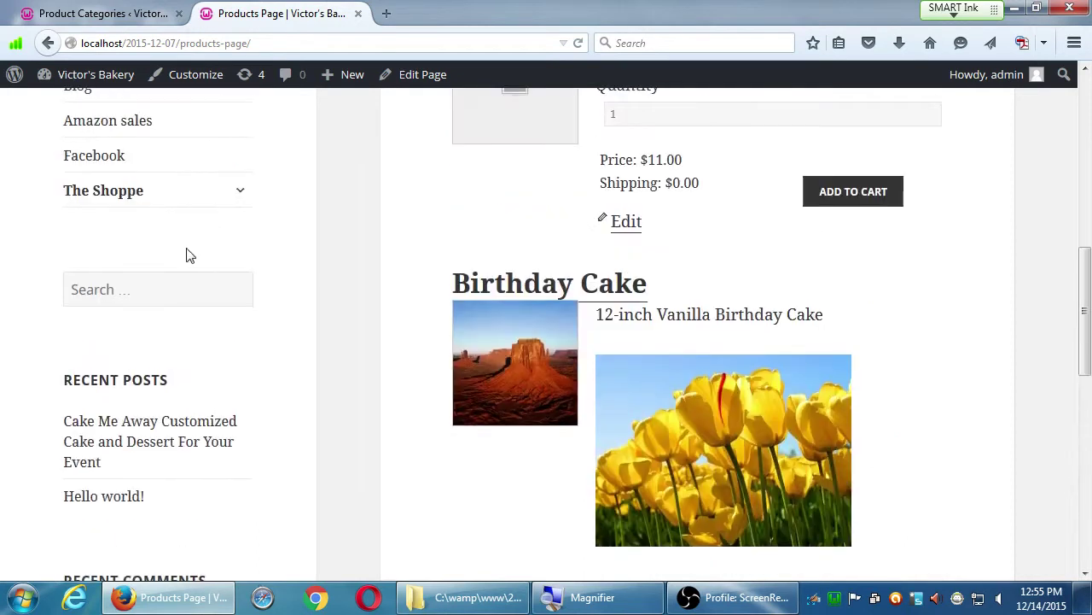
pyautogui.scroll(1, 190, 255)
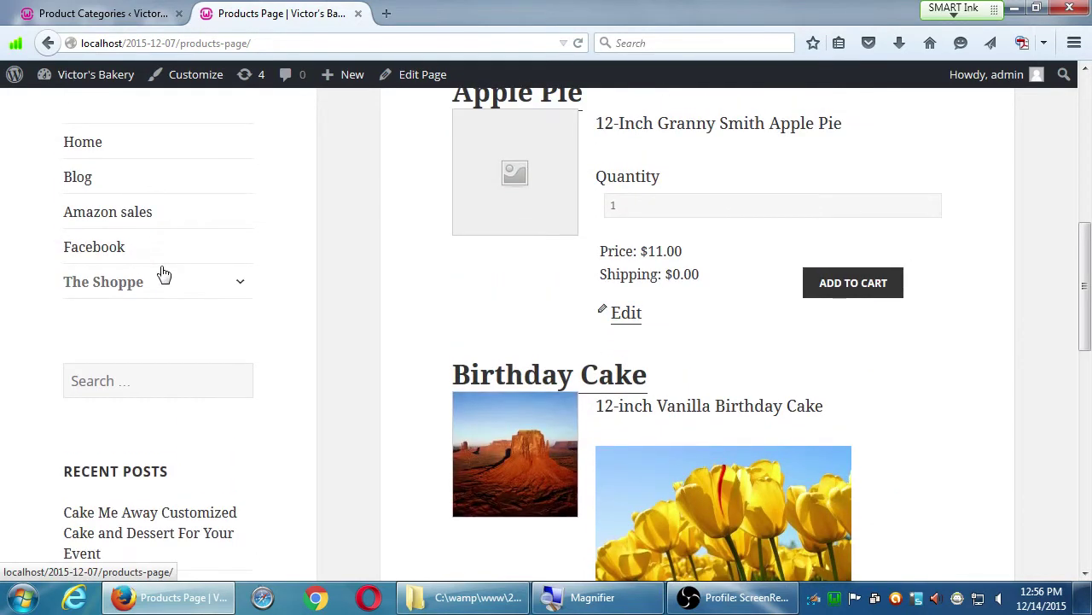
pyautogui.click(244, 286)
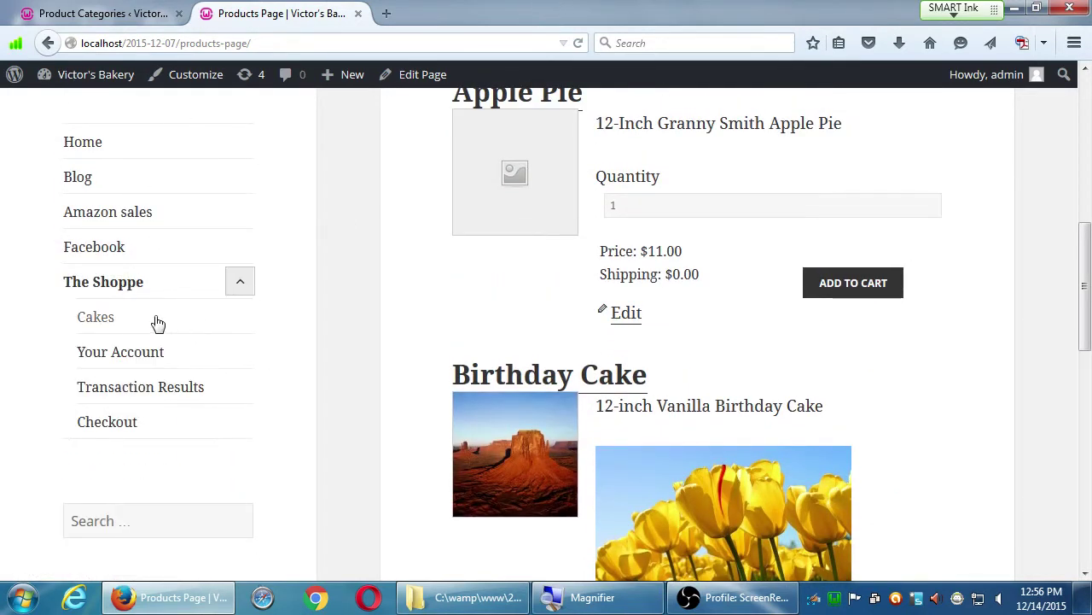
pyautogui.click(118, 17)
pyautogui.click(248, 21)
pyautogui.click(357, 14)
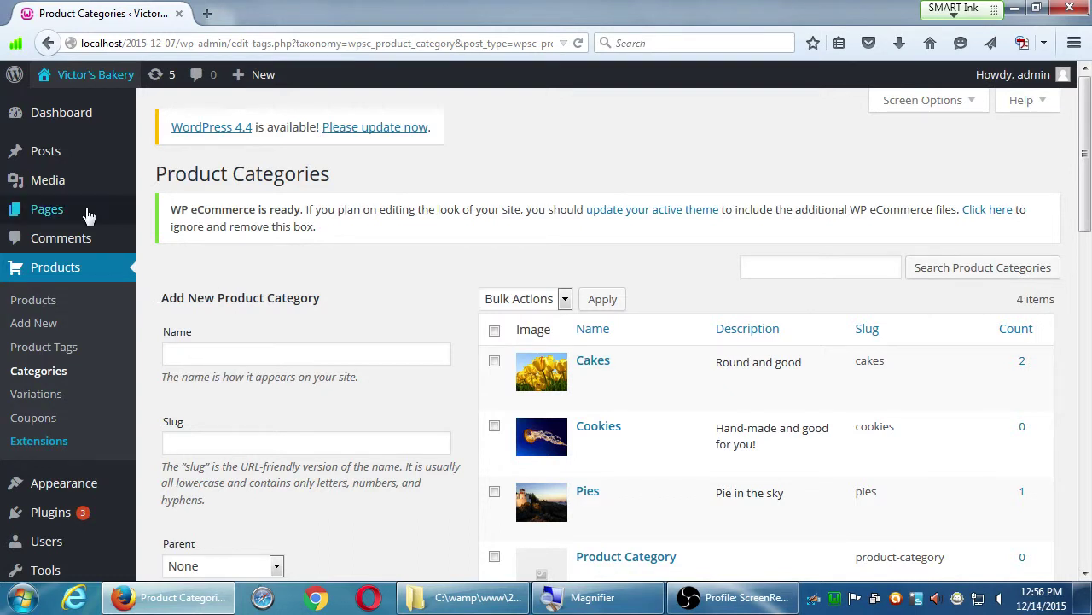
# Open the Pages list from the admin sidebar and scroll through it.
pyautogui.moveTo(85, 213)
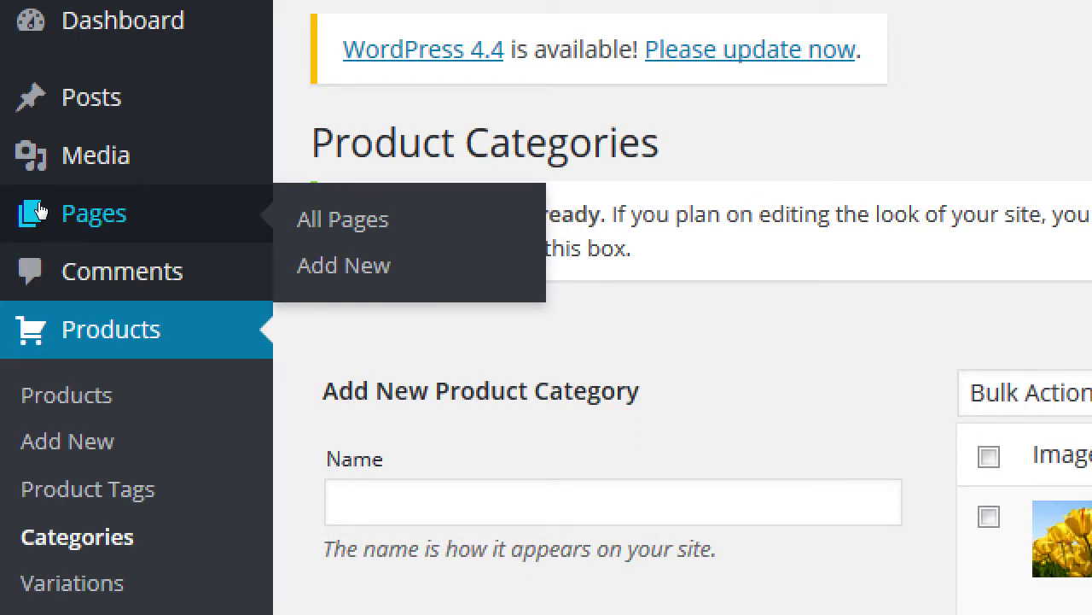
pyautogui.click(161, 219)
pyautogui.scroll(-2, 325, 229)
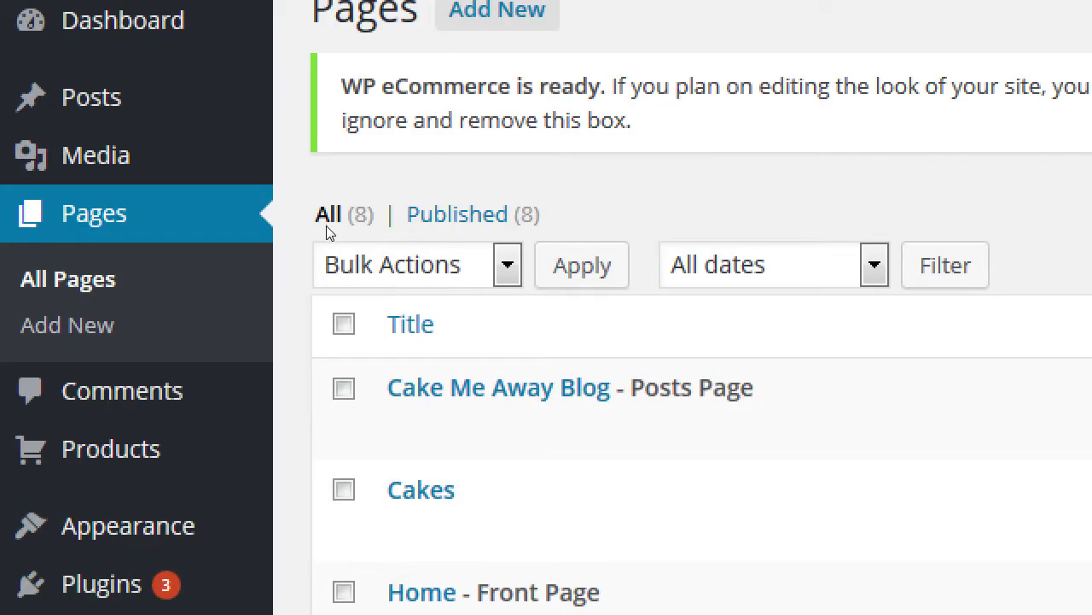
pyautogui.scroll(2, 324, 239)
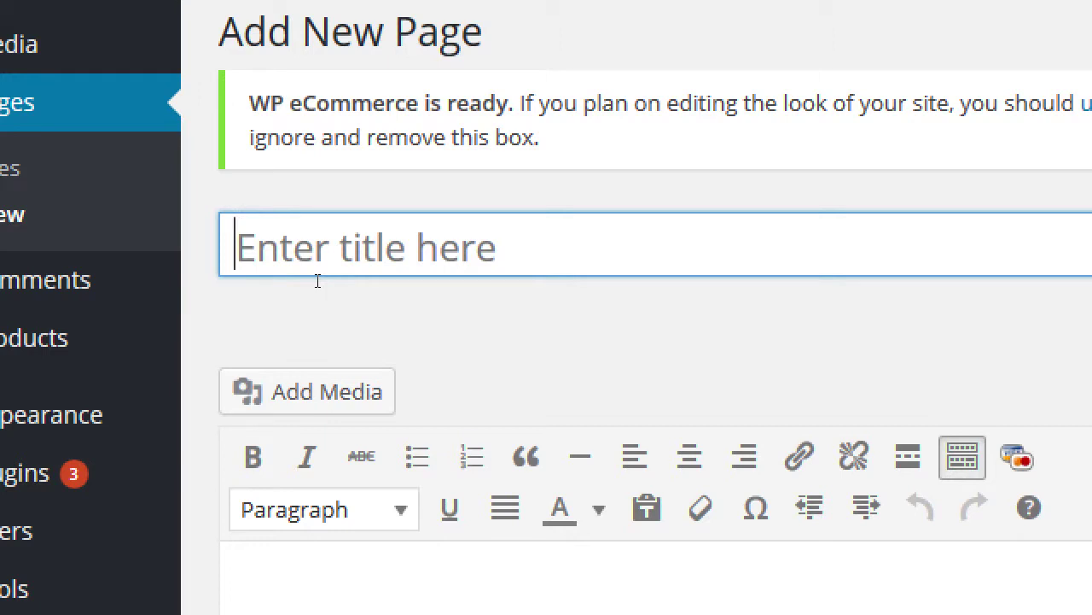
# Title the new page 'Pies' so its permalink is generated.
pyautogui.write('Pies')
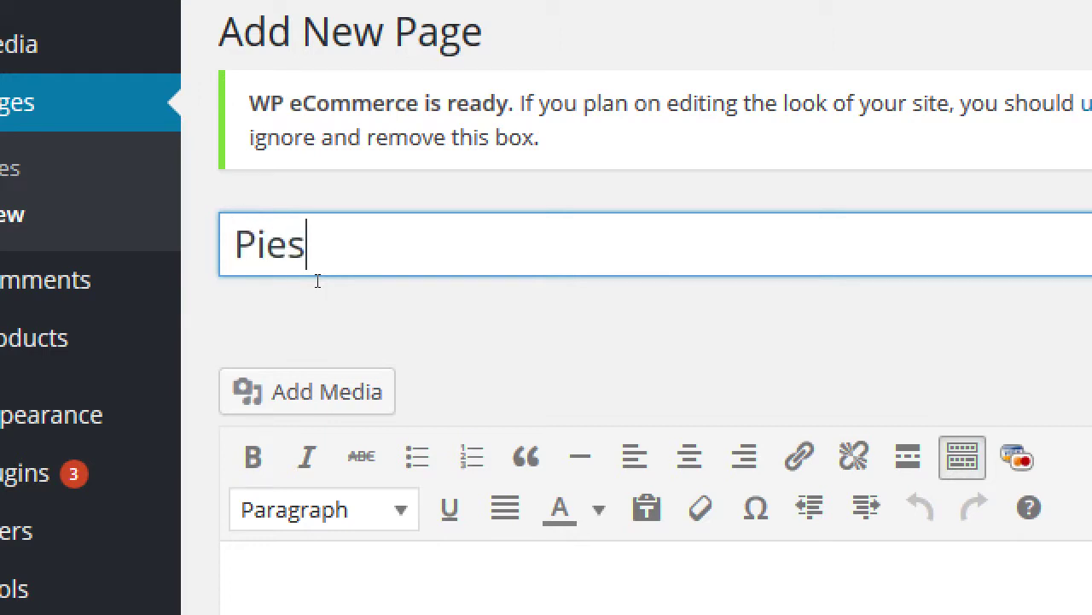
pyautogui.press('Tab')
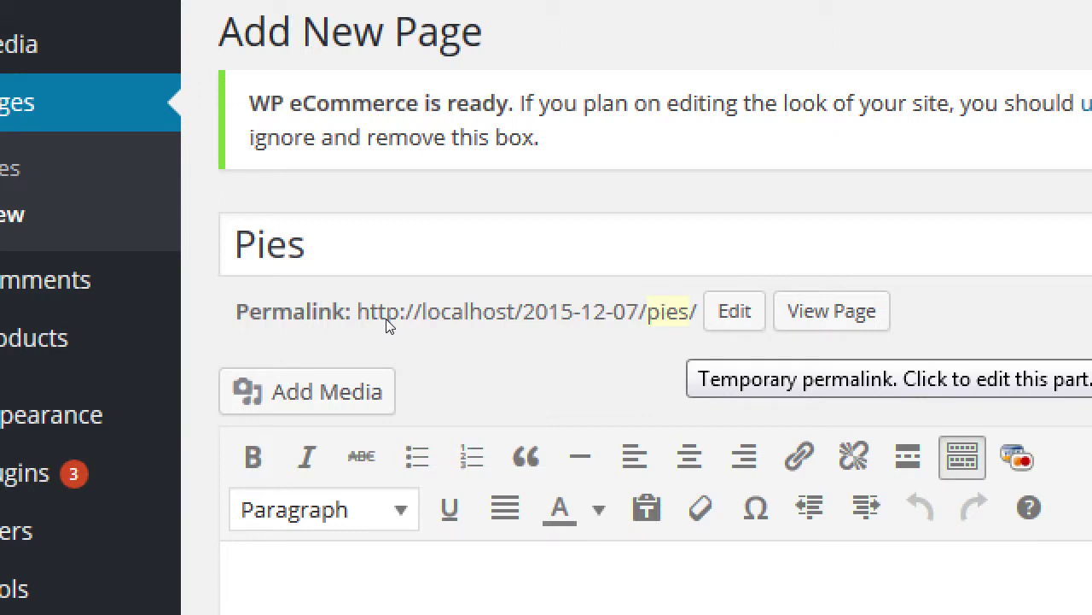
# Edit the permalink slug to affordable-vegan-pies, dropping the extra '-san-diego' text, and confirm it.
pyautogui.click(734, 311)
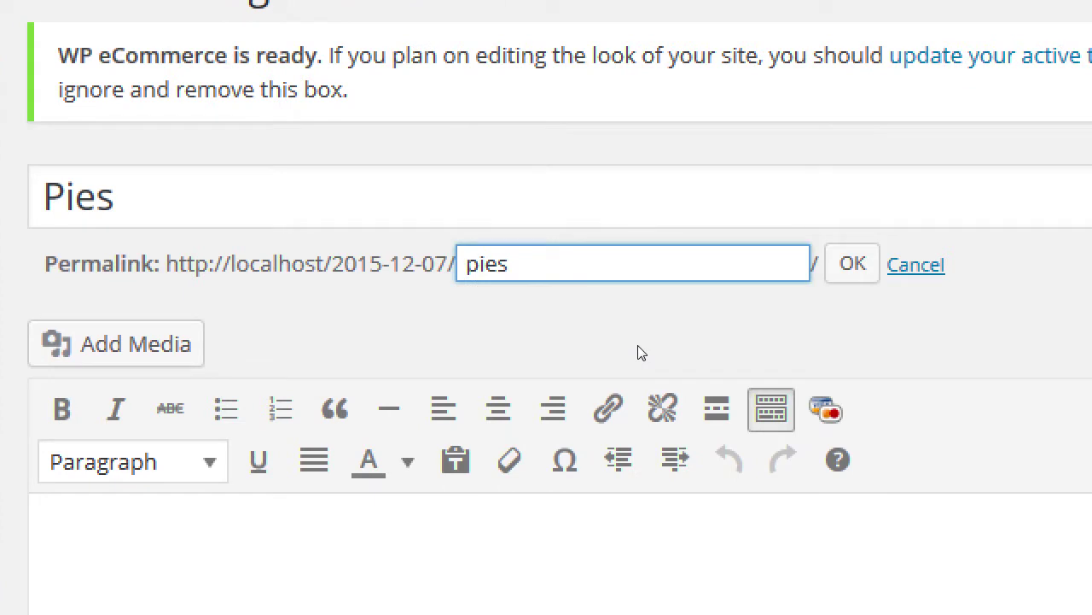
pyautogui.write('affordable-vegan-pies')
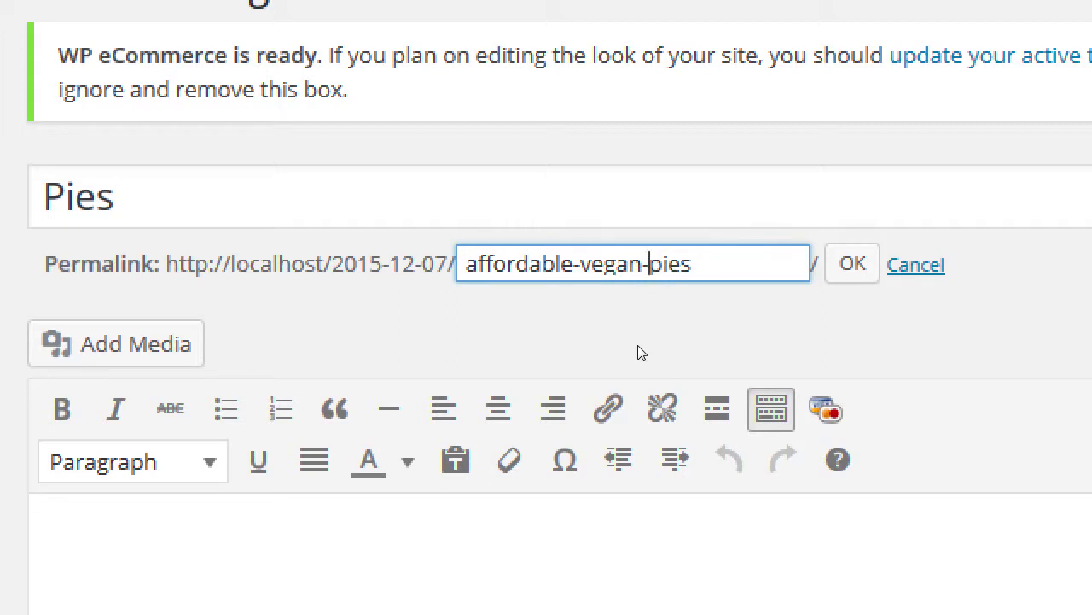
pyautogui.press('End')
pyautogui.write('-san-diego')
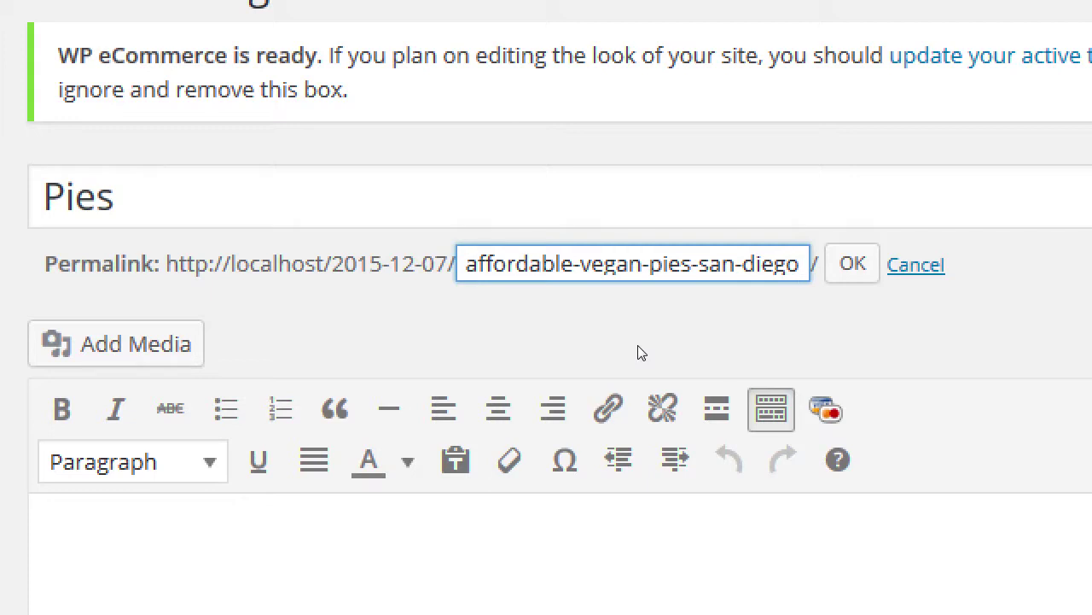
pyautogui.press('BackSpace')
pyautogui.press('BackSpace')
pyautogui.press('BackSpace')
pyautogui.press('BackSpace')
pyautogui.press('BackSpace')
pyautogui.press('BackSpace')
pyautogui.press('BackSpace')
pyautogui.press('BackSpace')
pyautogui.press('BackSpace')
pyautogui.press('BackSpace')
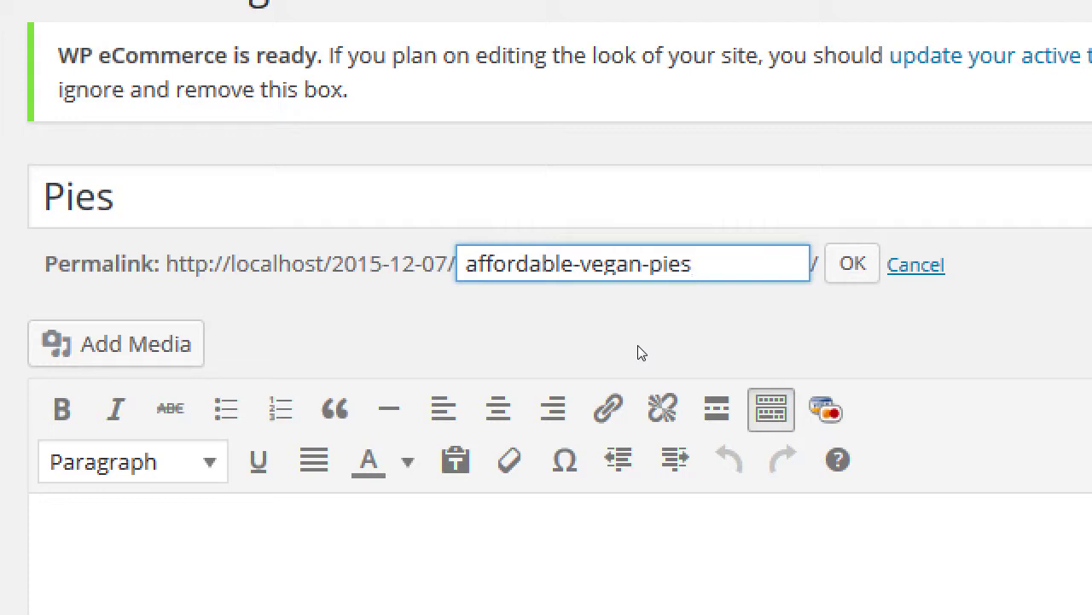
pyautogui.press('Tab')
pyautogui.press('Return')
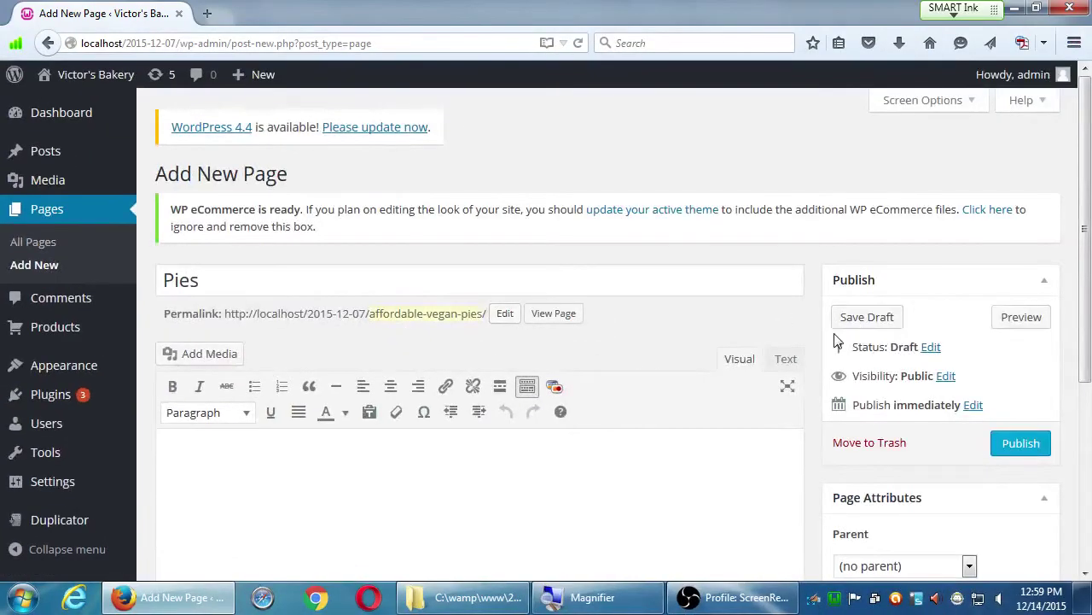
pyautogui.scroll(-1, 815, 345)
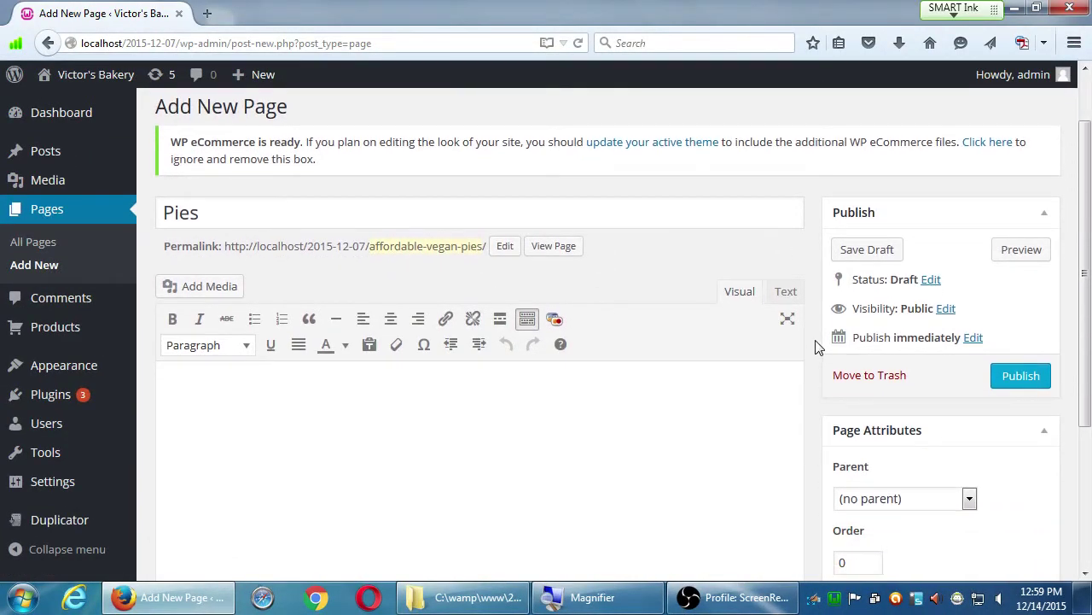
pyautogui.scroll(-3, 820, 345)
pyautogui.click(547, 244)
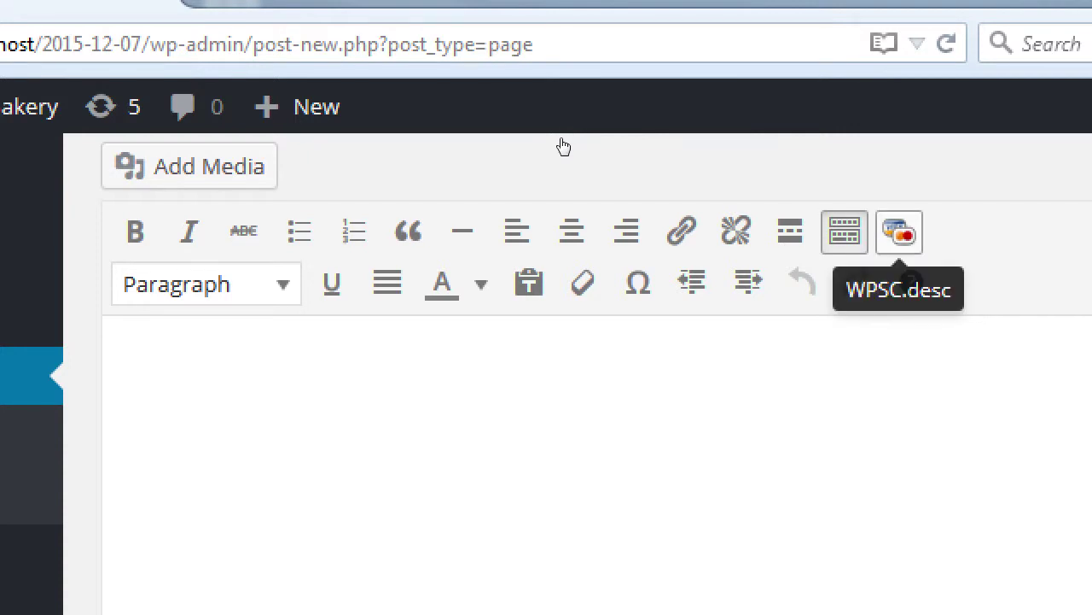
# Open the WP eCommerce shortcode dialog and select Pies as the category.
pyautogui.click(899, 233)
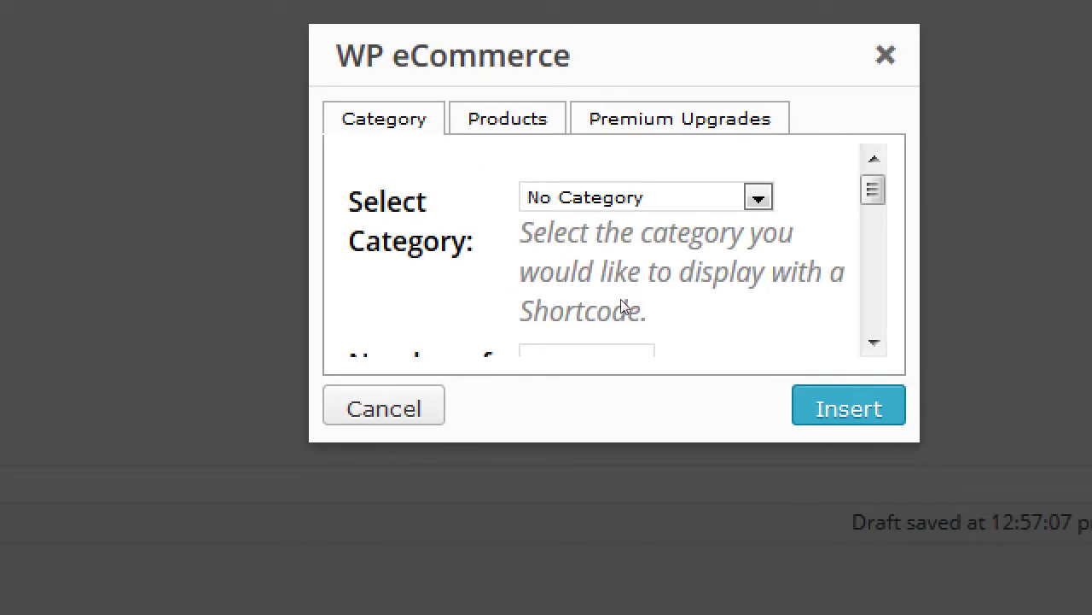
pyautogui.hotkey('alt', 'Down')
pyautogui.press('Down')
pyautogui.press('Down')
pyautogui.press('Down')
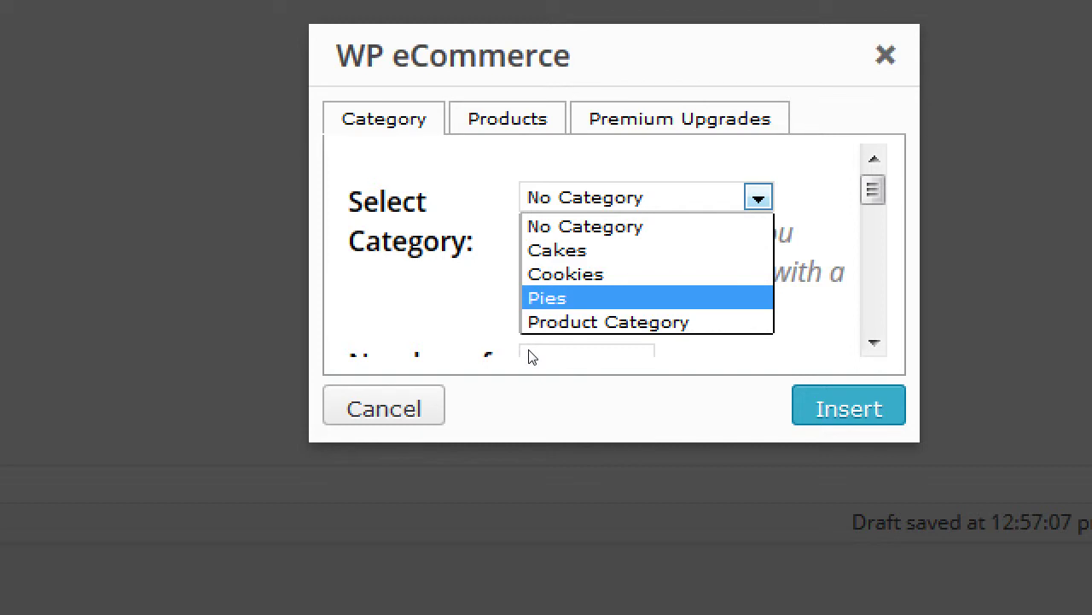
pyautogui.press('Return')
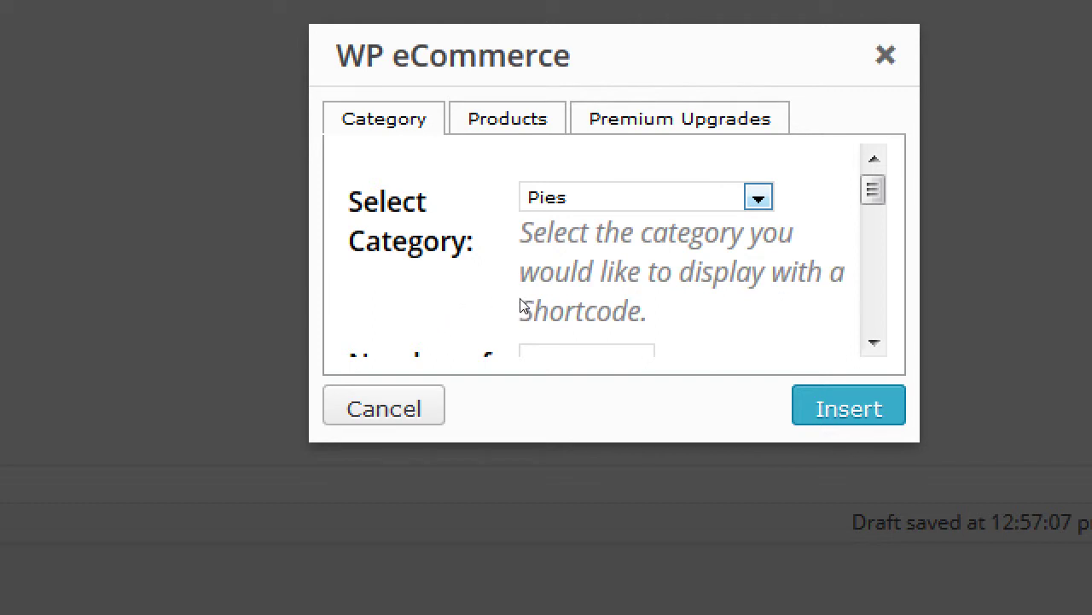
# Insert [wpsc_products category_id='9'], briefly trying 'pies' as the ID before restoring 9.
pyautogui.click(849, 408)
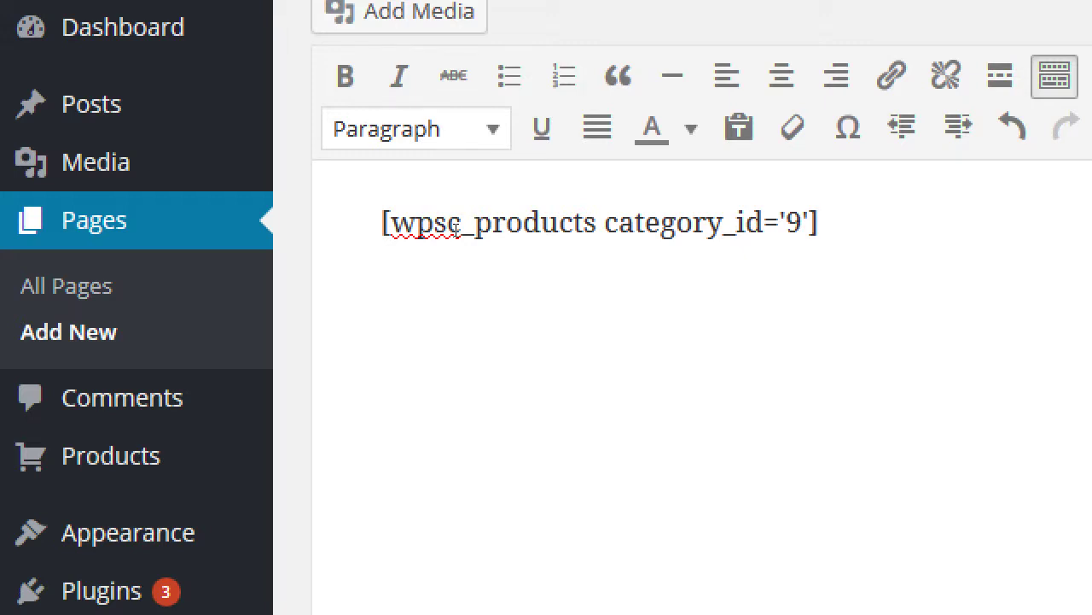
pyautogui.press('Left')
pyautogui.scroll(1, 456, 231)
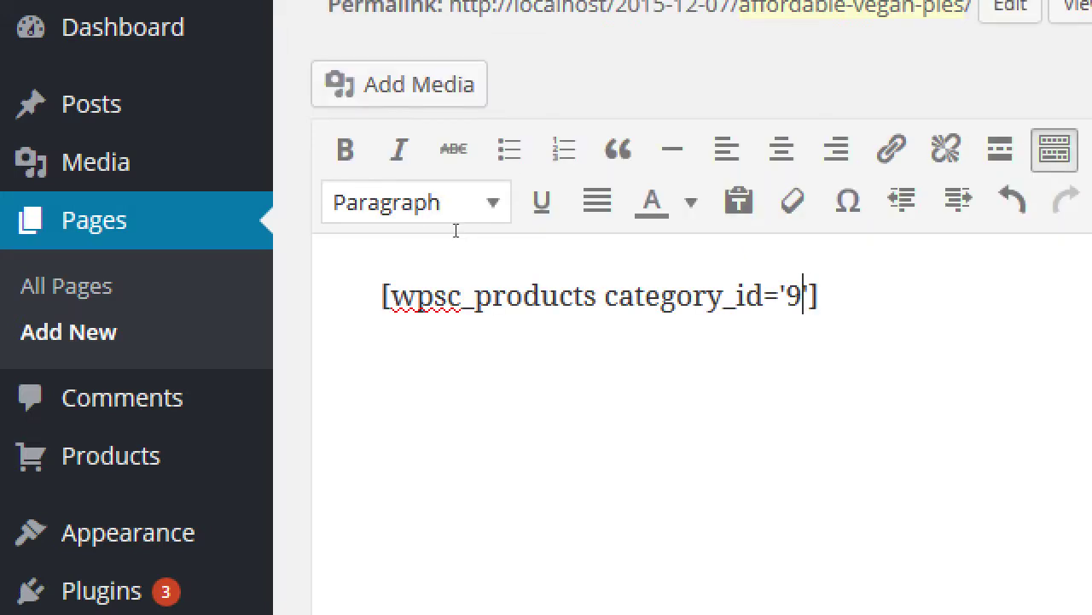
pyautogui.hotkey('shift', 'Left')
pyautogui.write('pies')
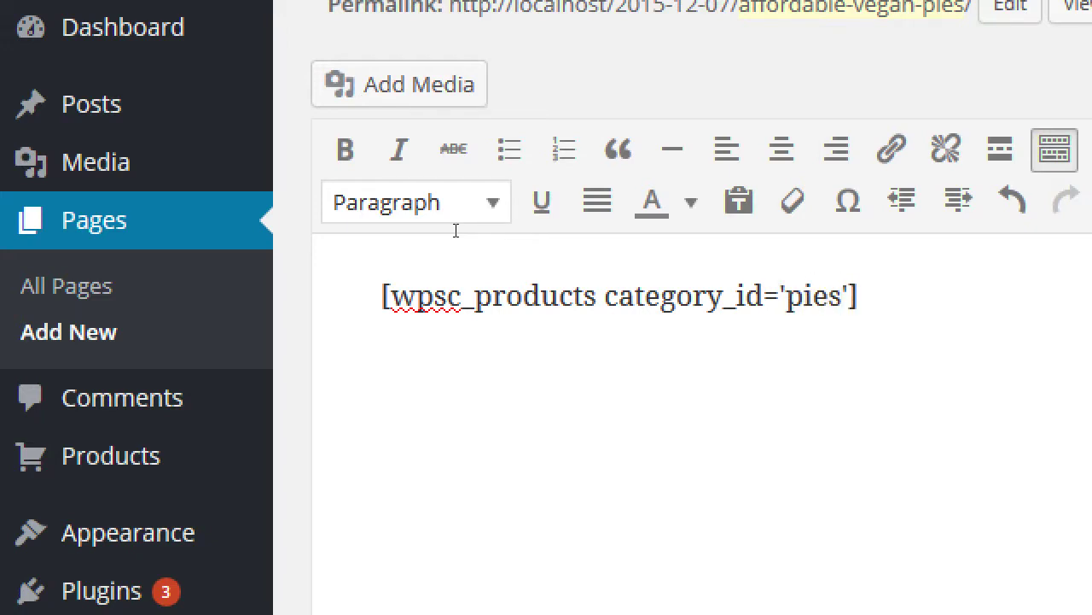
pyautogui.hotkey('ctrl', 'z')
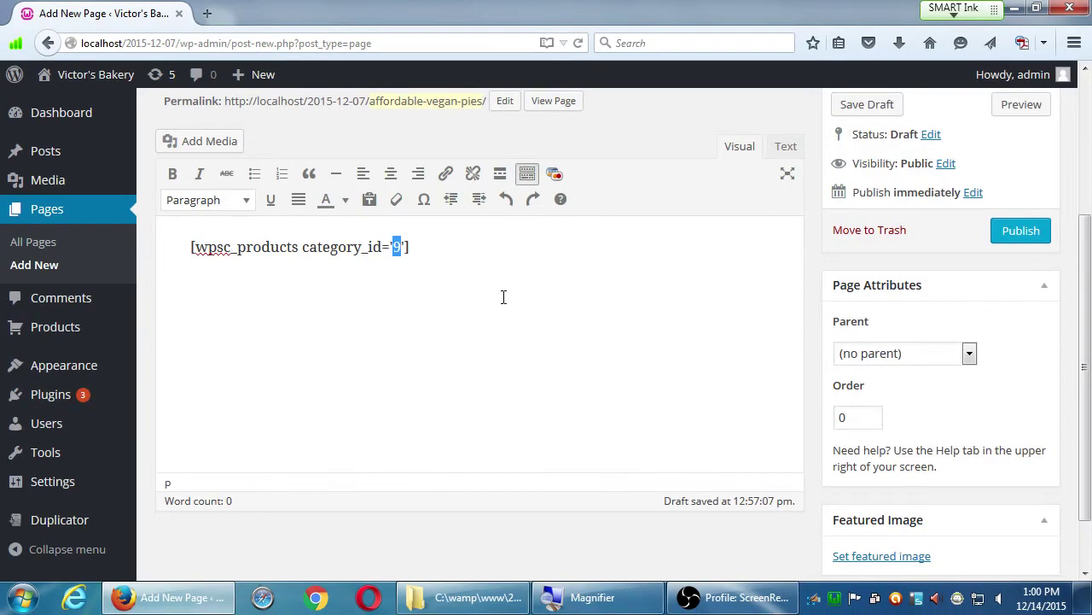
pyautogui.click(506, 294)
pyautogui.scroll(1, 587, 303)
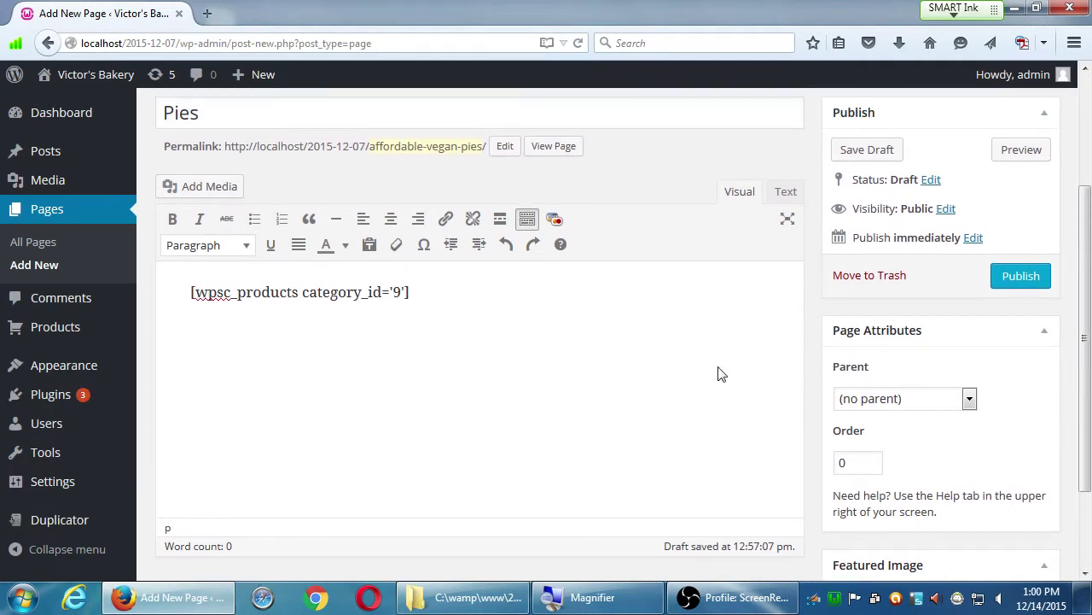
pyautogui.scroll(-3, 742, 383)
pyautogui.scroll(4, 824, 409)
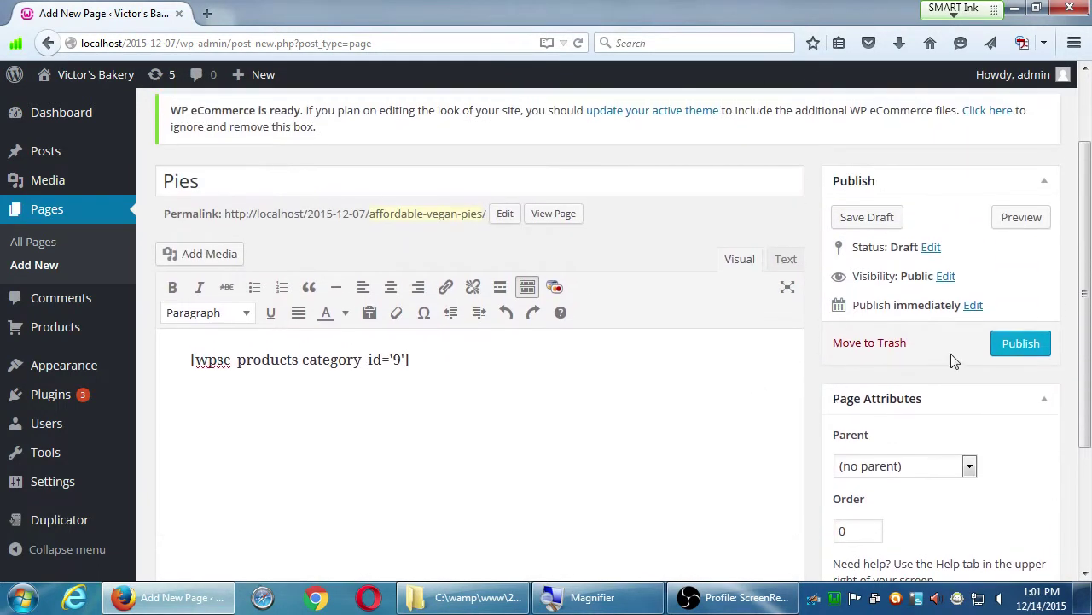
# Publish the Pies page with its products shortcode.
pyautogui.click(1014, 346)
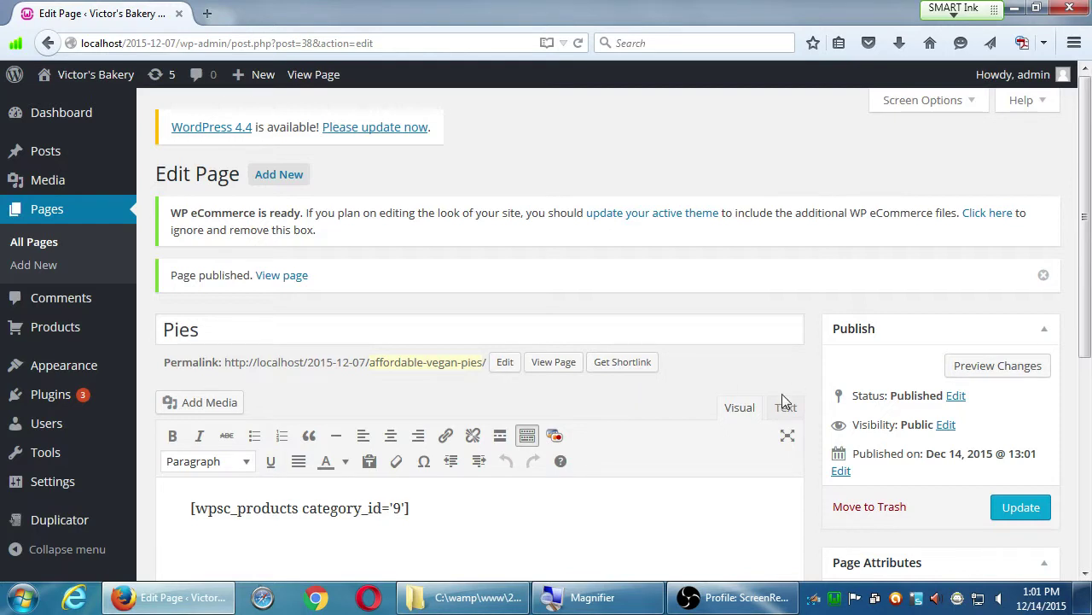
pyautogui.click(739, 514)
pyautogui.middleClick(122, 78)
pyautogui.hotkey('ctrl', 'Tab')
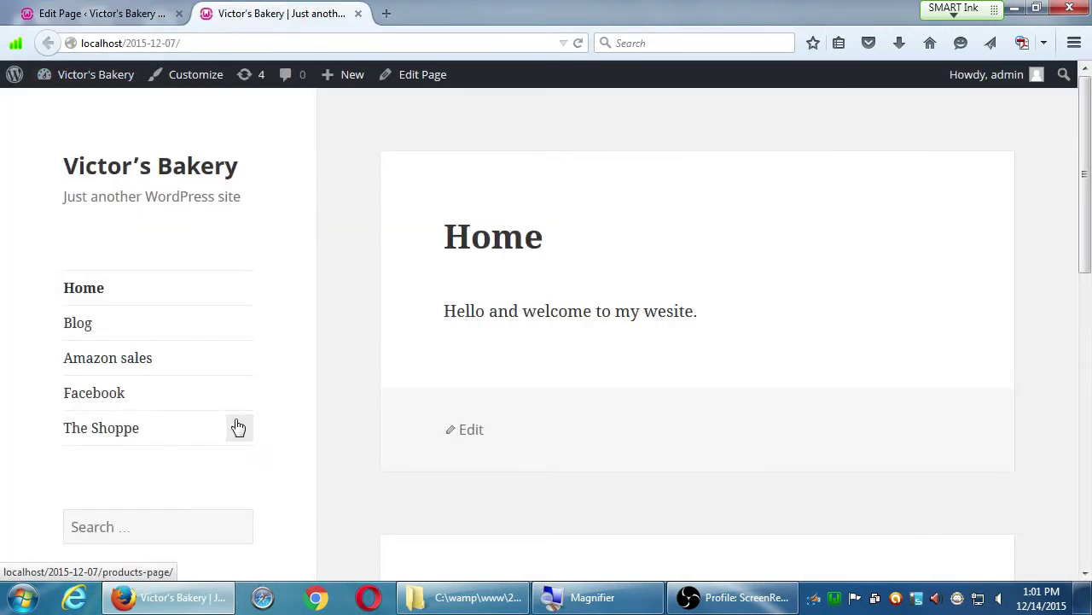
pyautogui.click(240, 427)
pyautogui.scroll(-1, 245, 429)
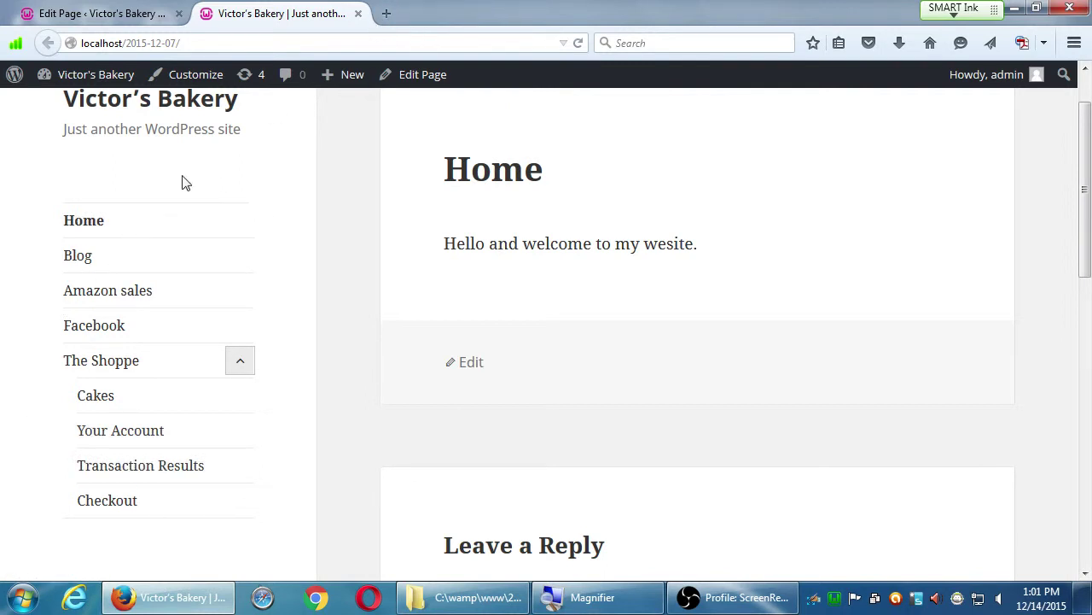
pyautogui.click(358, 14)
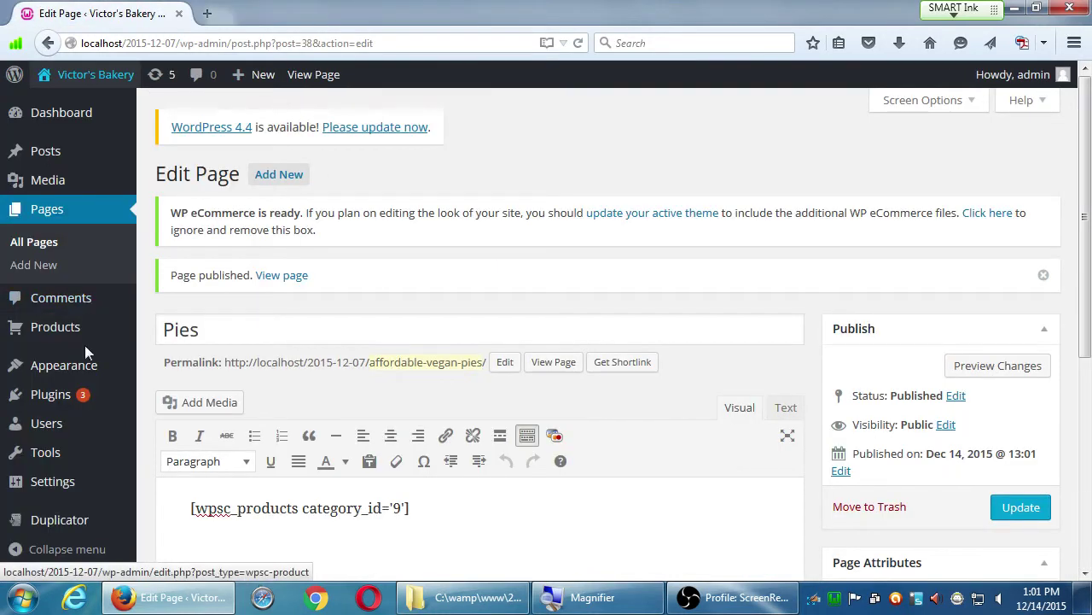
pyautogui.moveTo(100, 376)
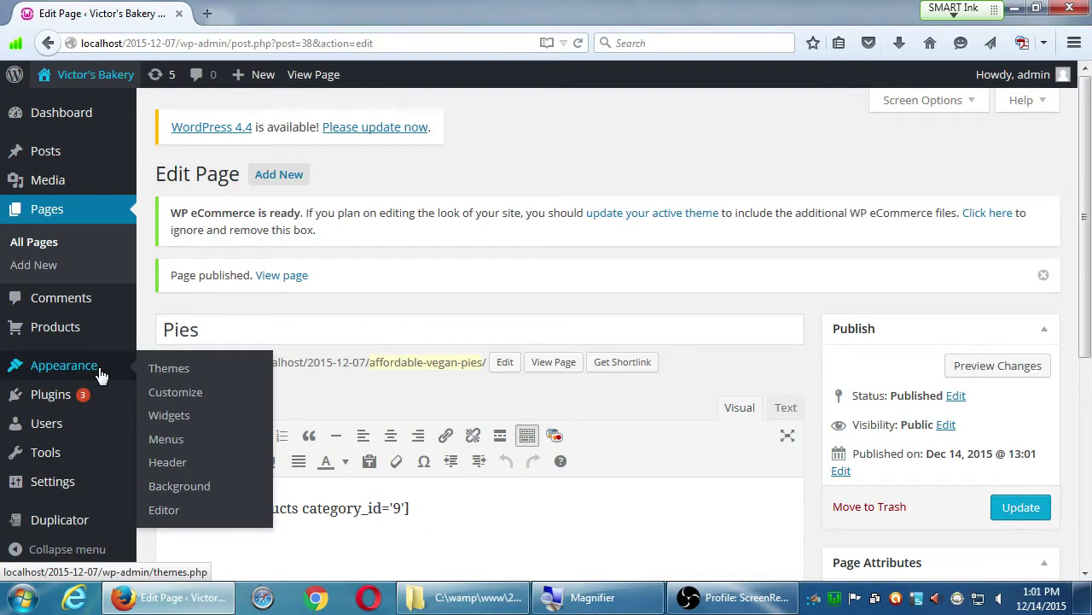
pyautogui.click(165, 443)
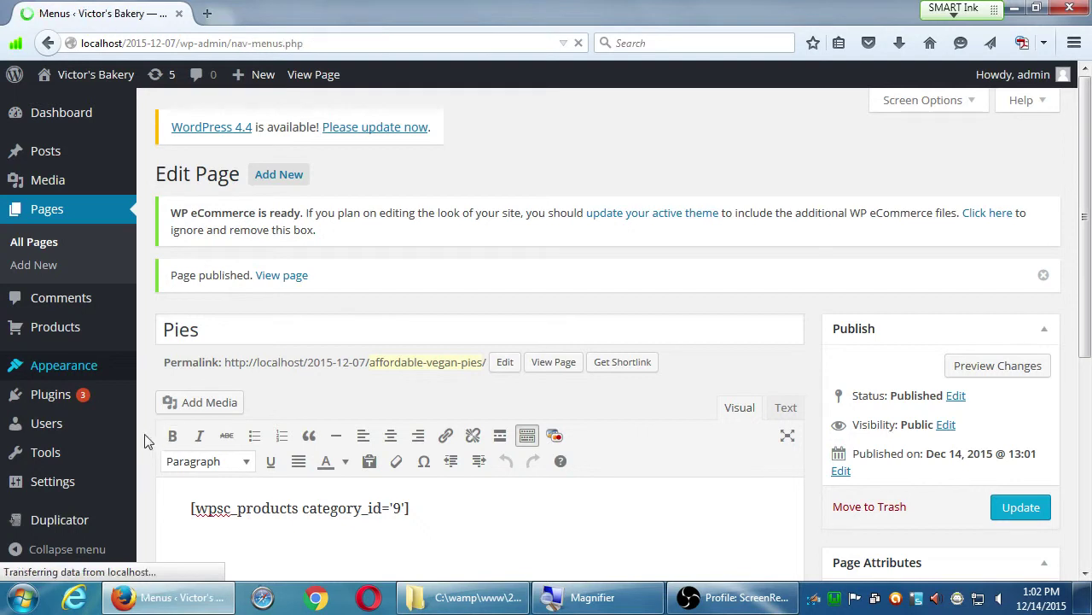
pyautogui.scroll(-5, 154, 408)
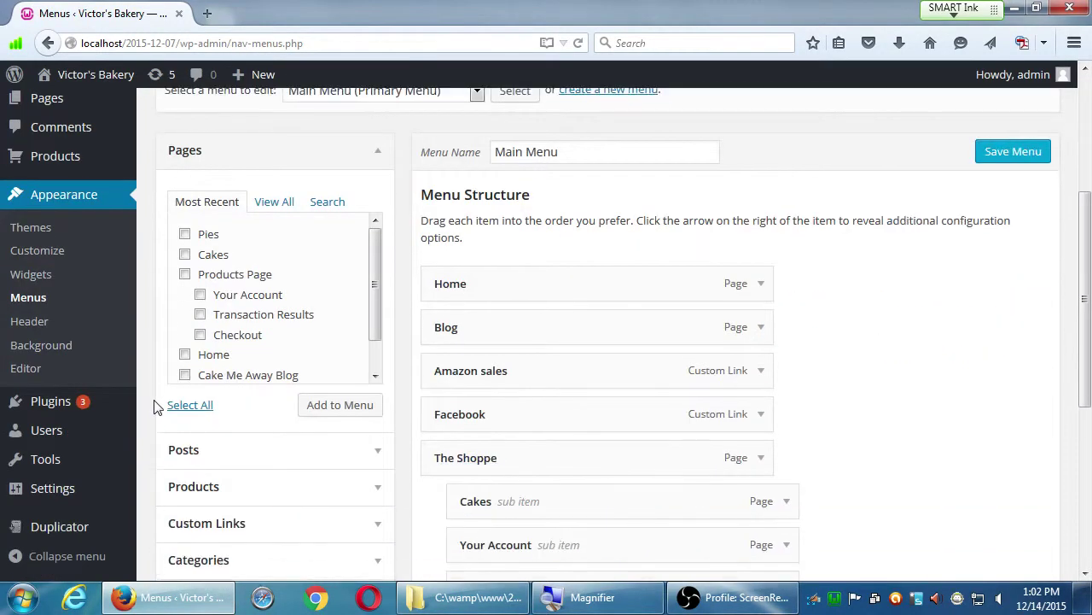
pyautogui.scroll(1, 161, 407)
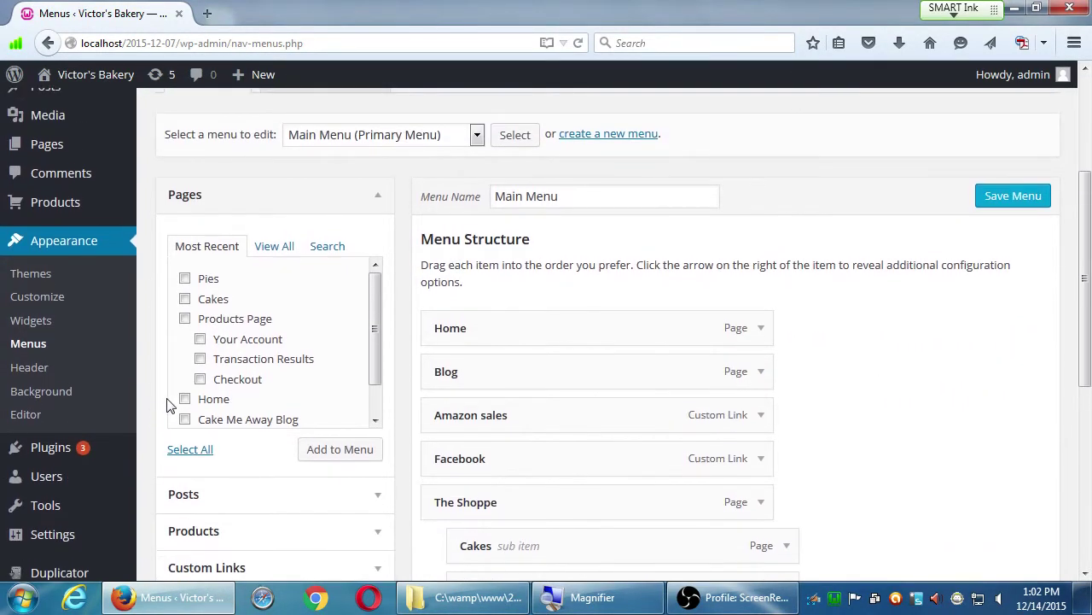
pyautogui.scroll(-2, 167, 405)
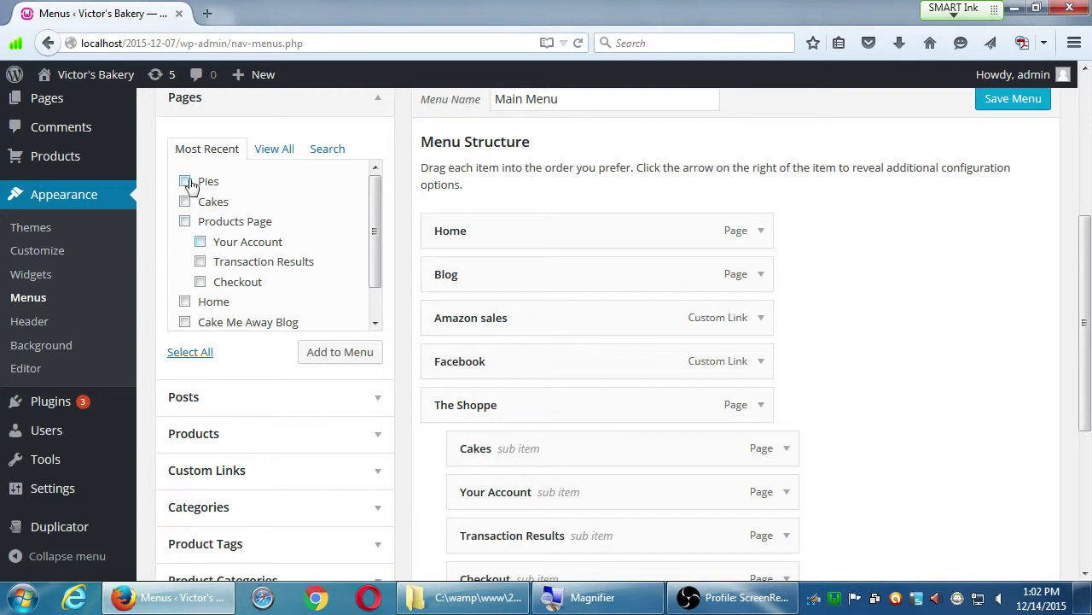
# Browse the Pages box via View All and a 'pies' search, then tick Pies under Most Recent.
pyautogui.click(272, 154)
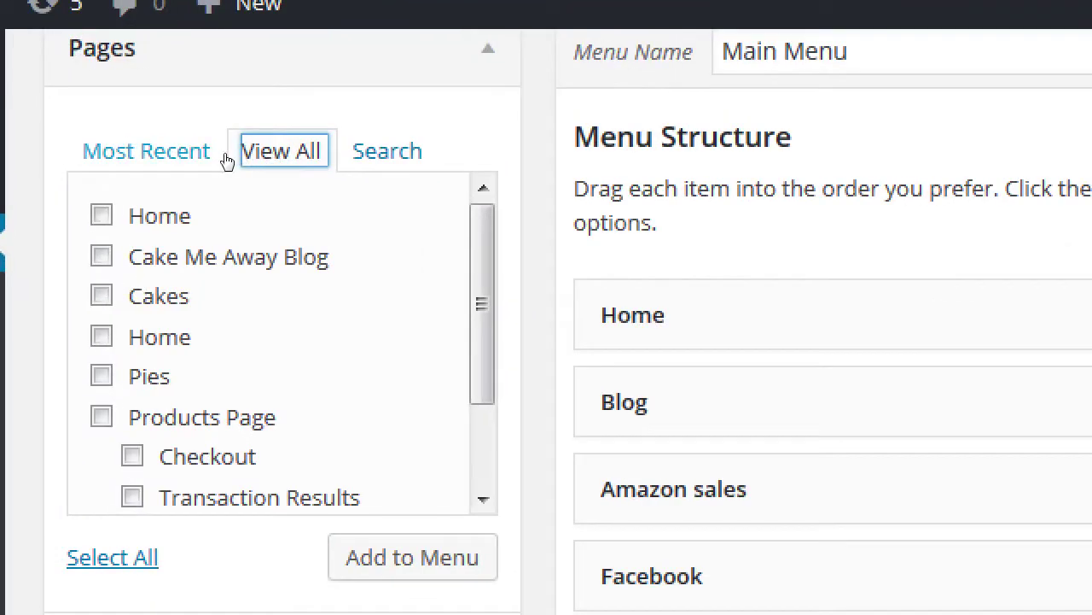
pyautogui.click(239, 156)
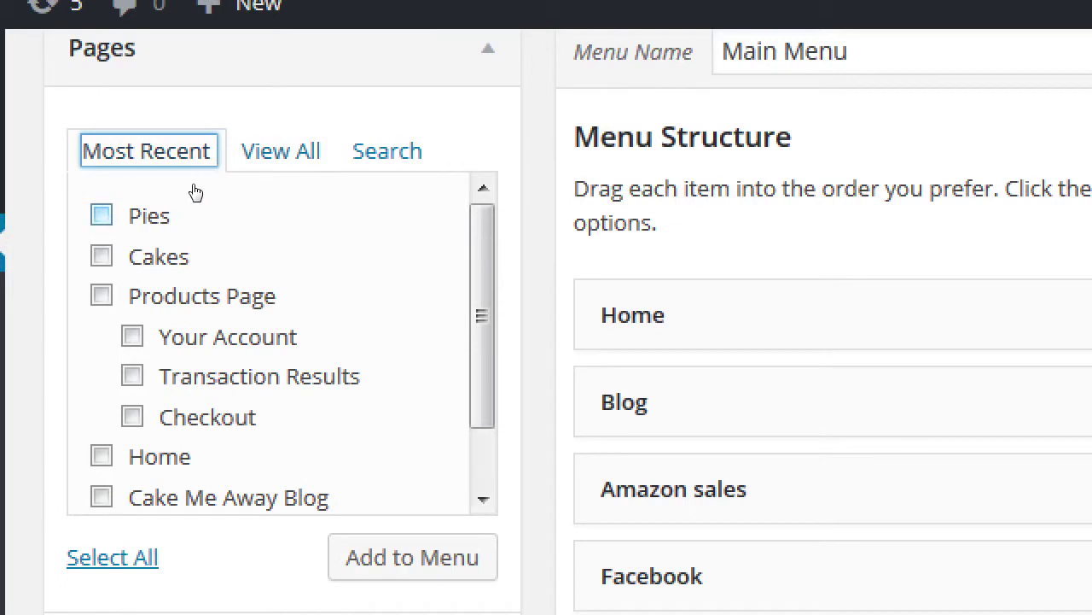
pyautogui.click(278, 156)
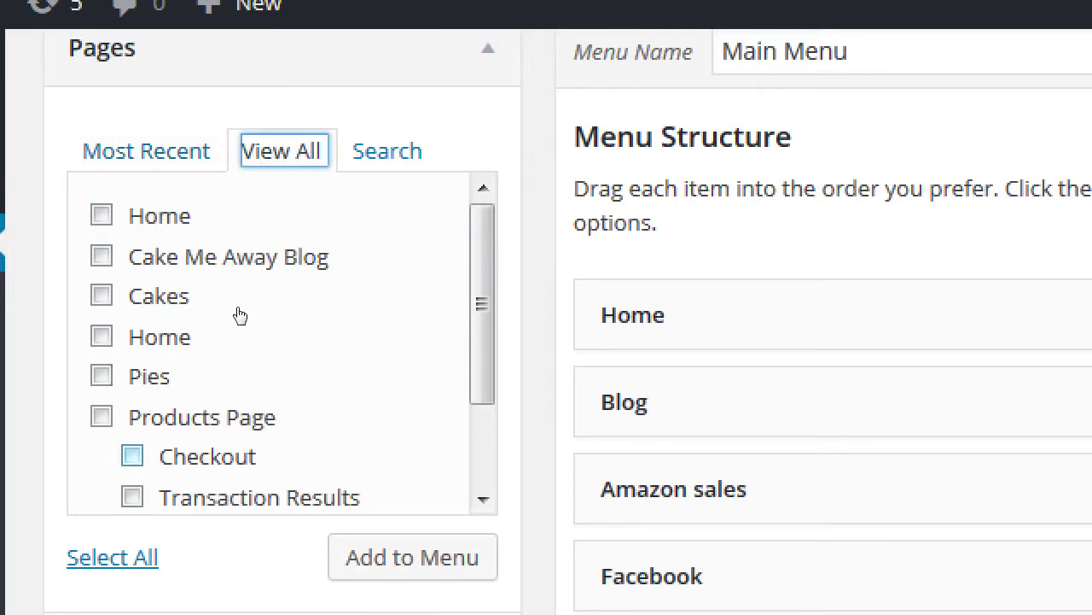
pyautogui.click(355, 152)
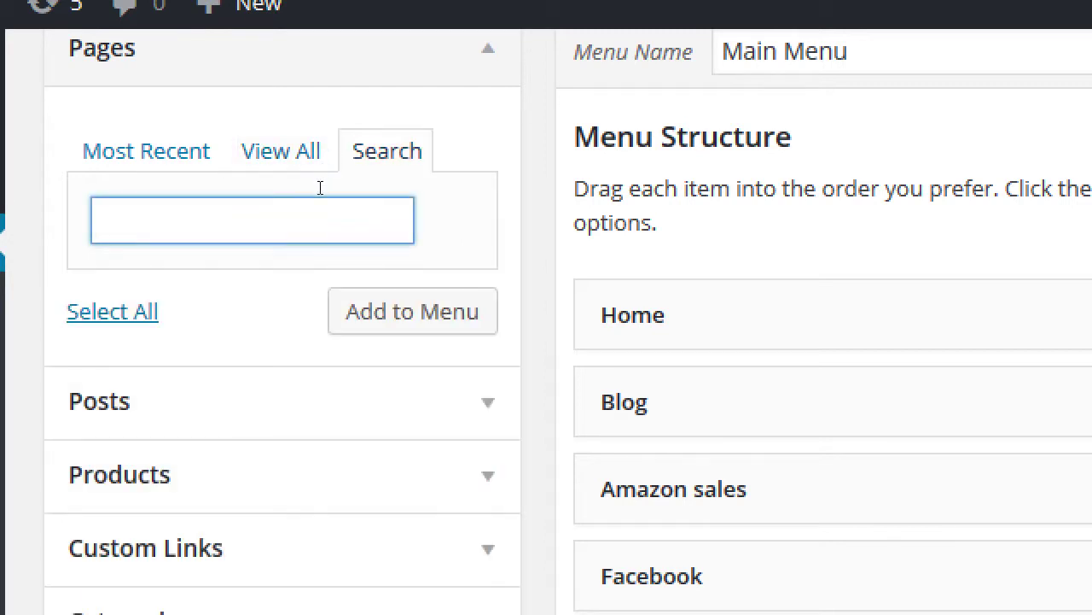
pyautogui.write('pies')
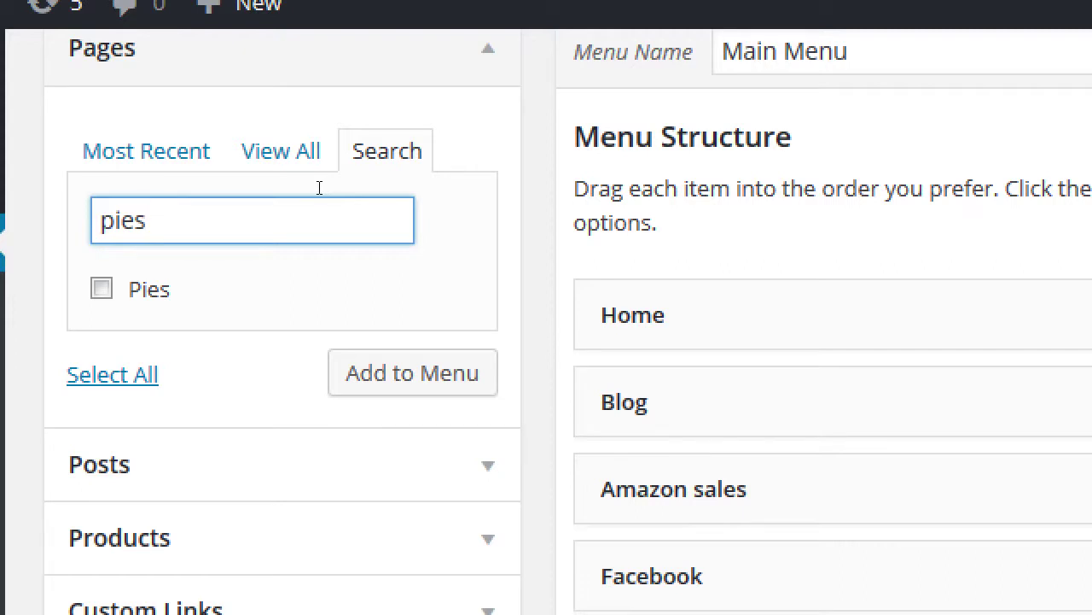
pyautogui.click(221, 159)
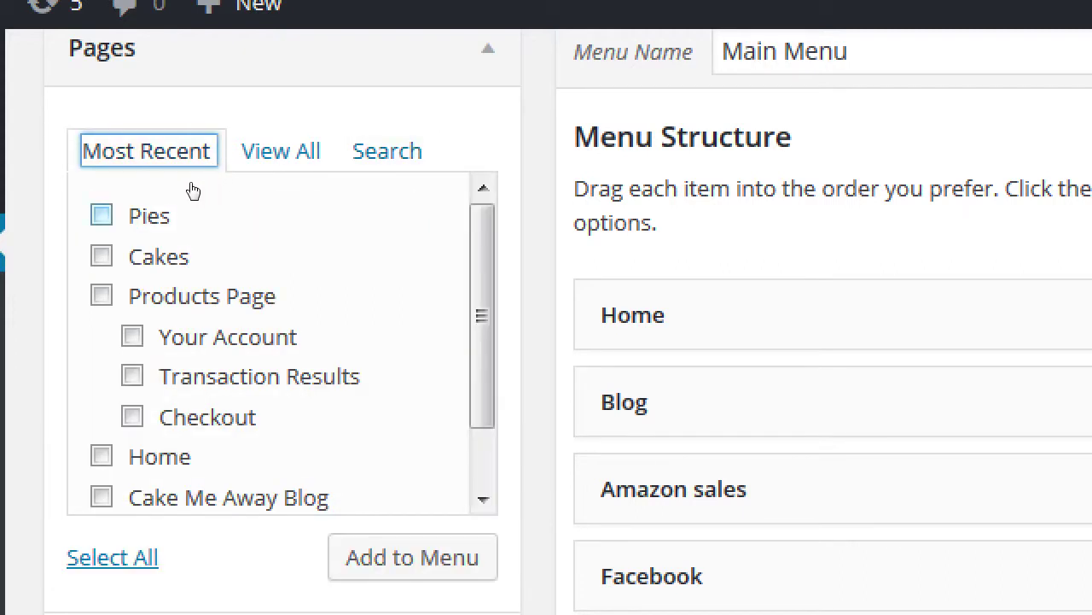
pyautogui.press('Tab')
pyautogui.press('space')
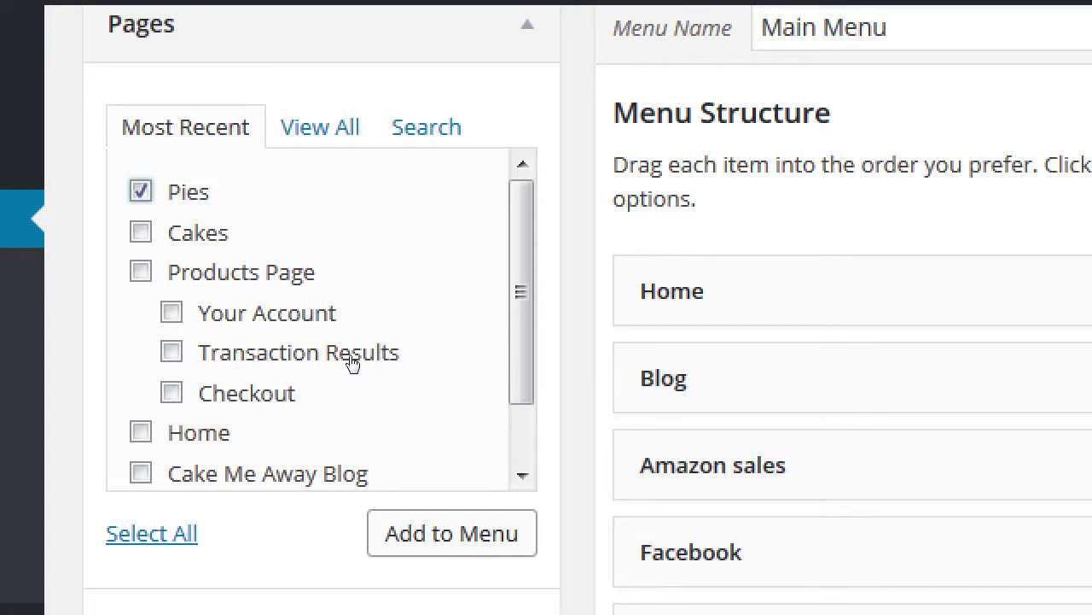
# Append the ticked Pies page to Main Menu as a top-level item, then view the home page.
pyautogui.press('Return')
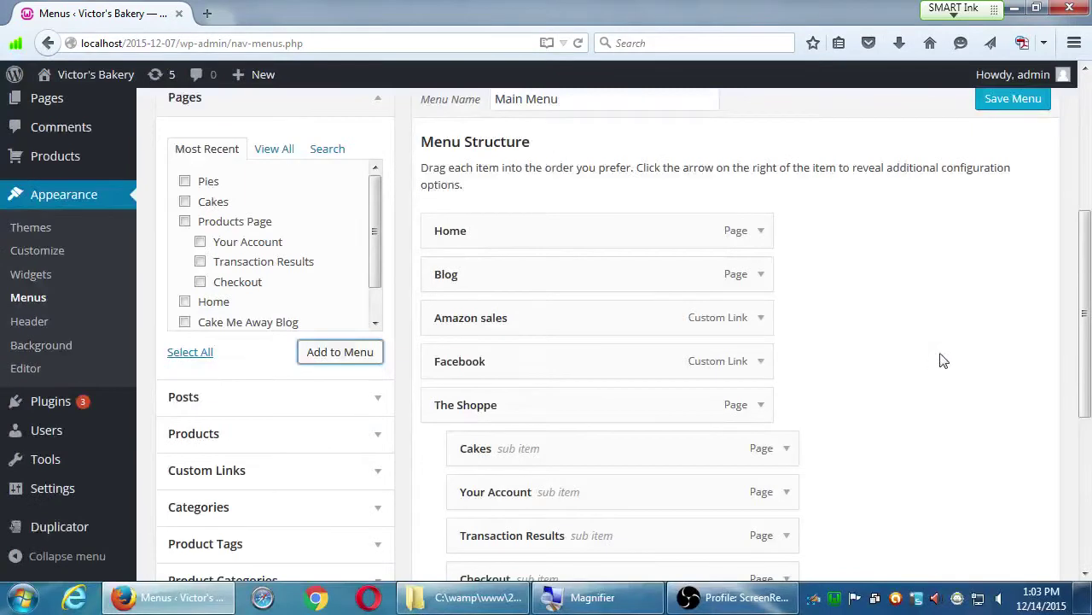
pyautogui.scroll(-3, 882, 282)
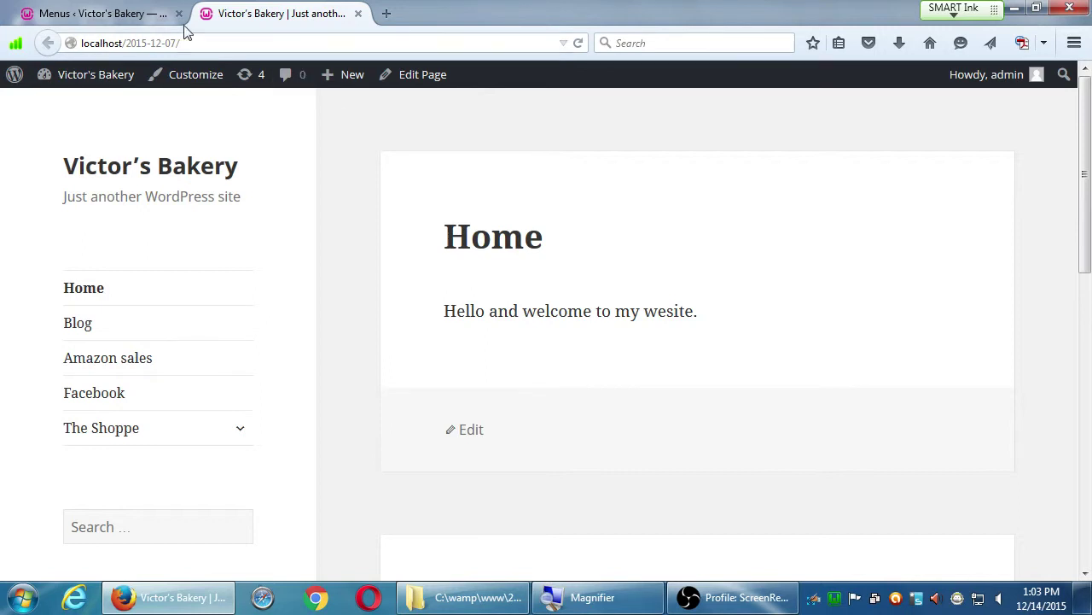
# Drag the Pies menu item up and right so it nests under The Shoppe, directly after Cakes.
pyautogui.click(154, 22)
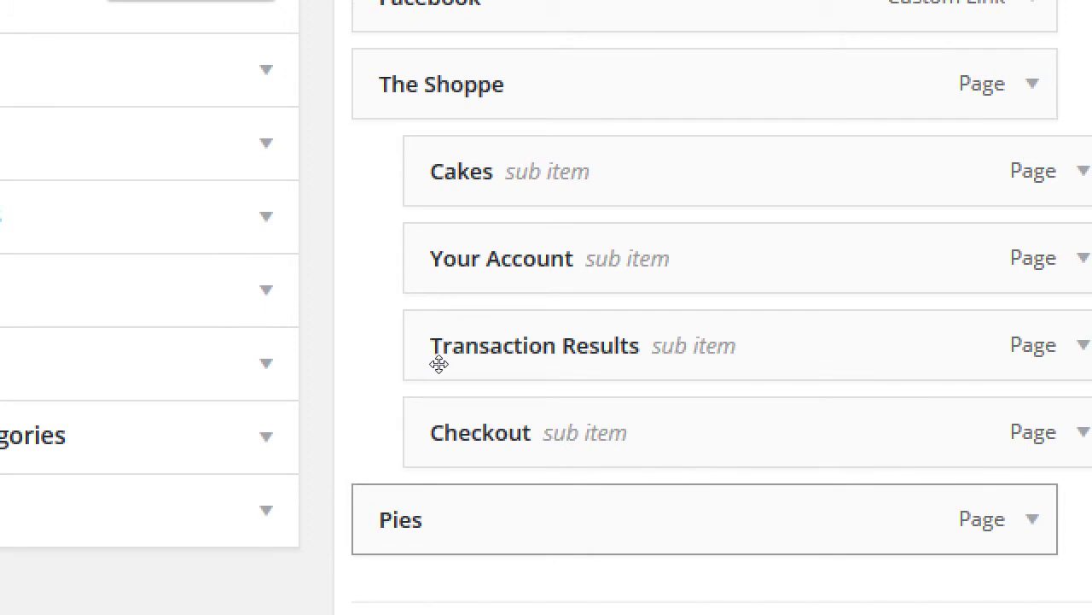
pyautogui.moveTo(462, 286); pyautogui.dragTo(466, 286)
pyautogui.moveTo(442, 359); pyautogui.dragTo(473, 227)
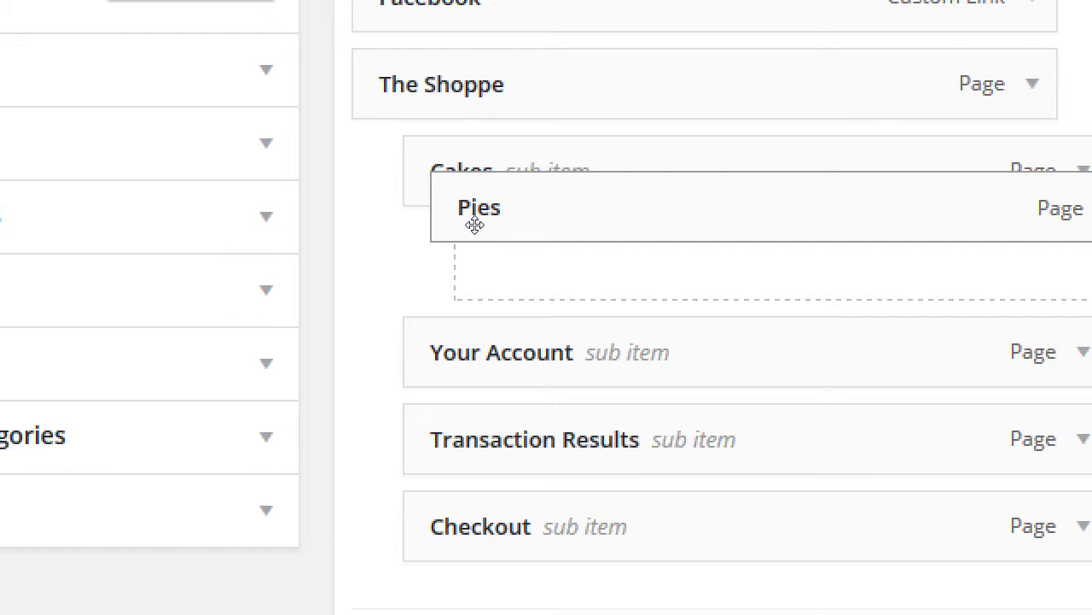
pyautogui.moveTo(475, 224); pyautogui.dragTo(468, 248)
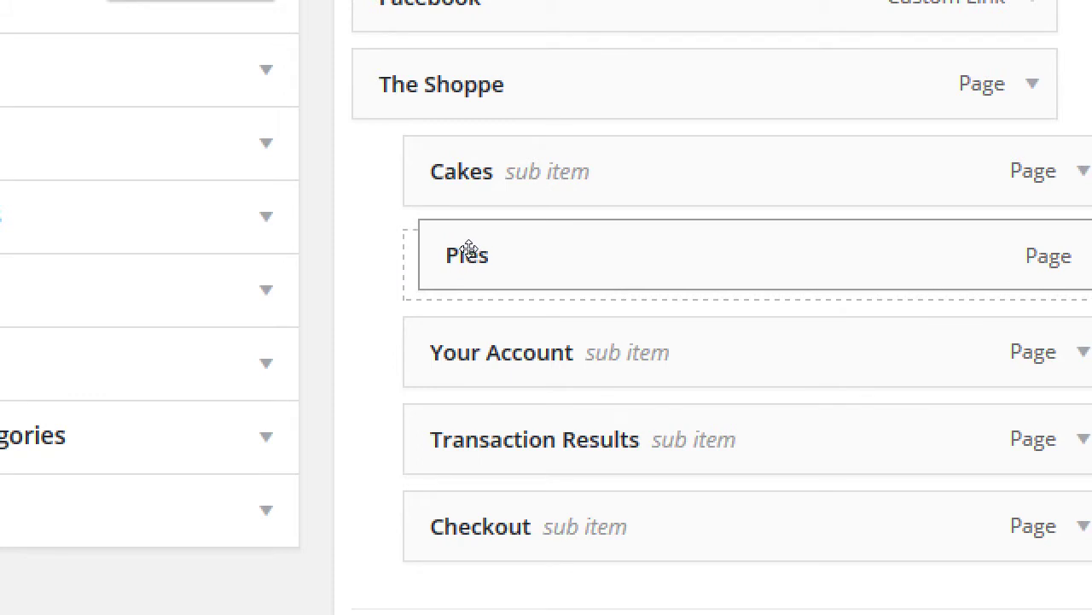
pyautogui.moveTo(469, 248)
pyautogui.mouseDown()
pyautogui.moveTo(493, 247)
pyautogui.moveTo(459, 243)
pyautogui.moveTo(470, 256)
pyautogui.mouseUp()
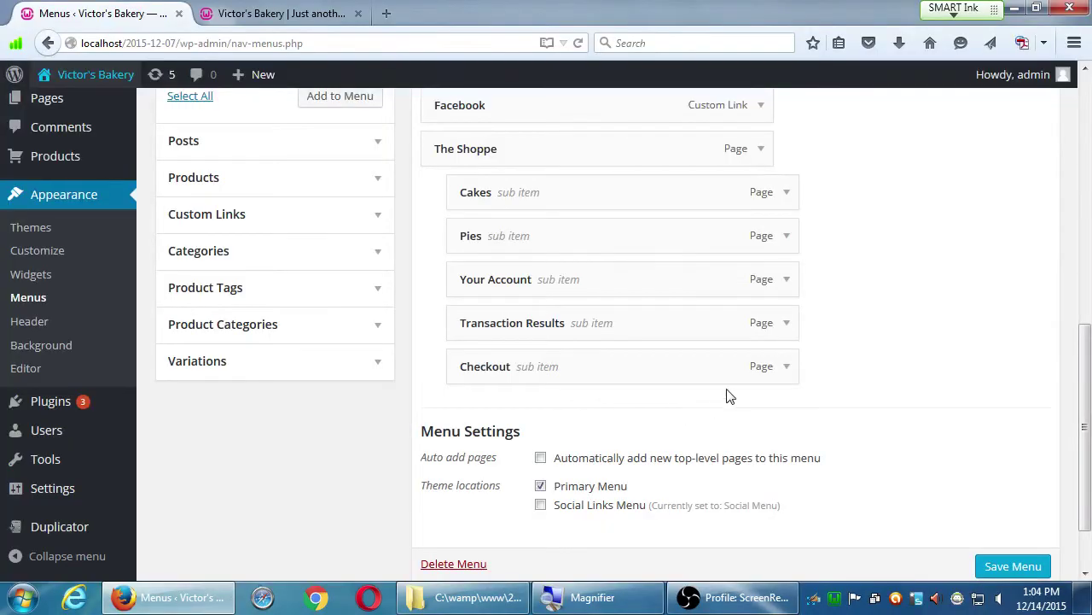
# Save Main Menu so it reports 'Main Menu has been updated' with Pies under The Shoppe.
pyautogui.scroll(5, 726, 383)
pyautogui.scroll(3, 728, 382)
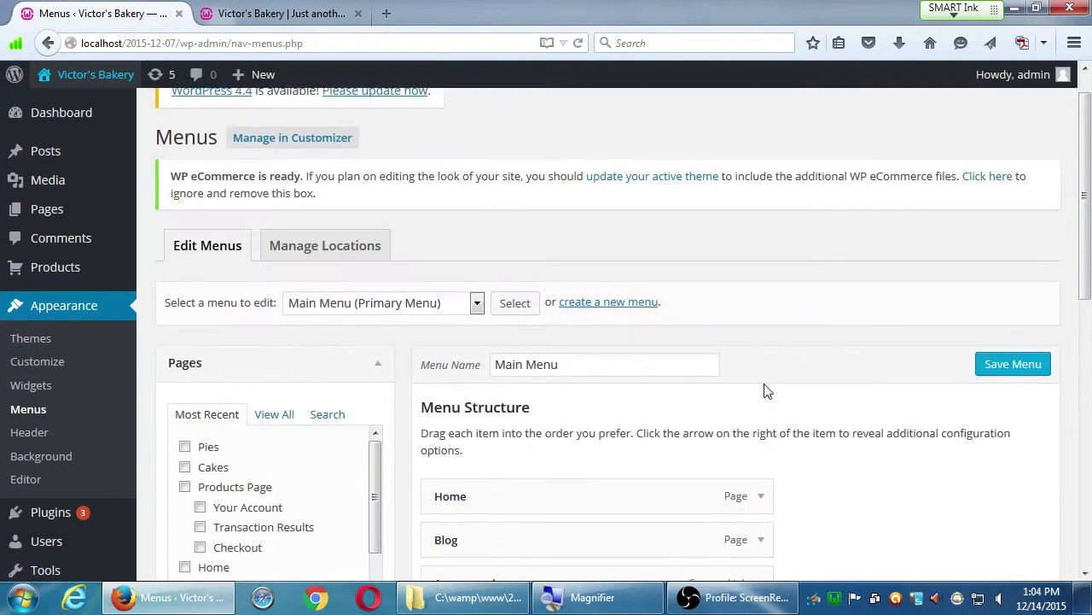
pyautogui.click(1014, 365)
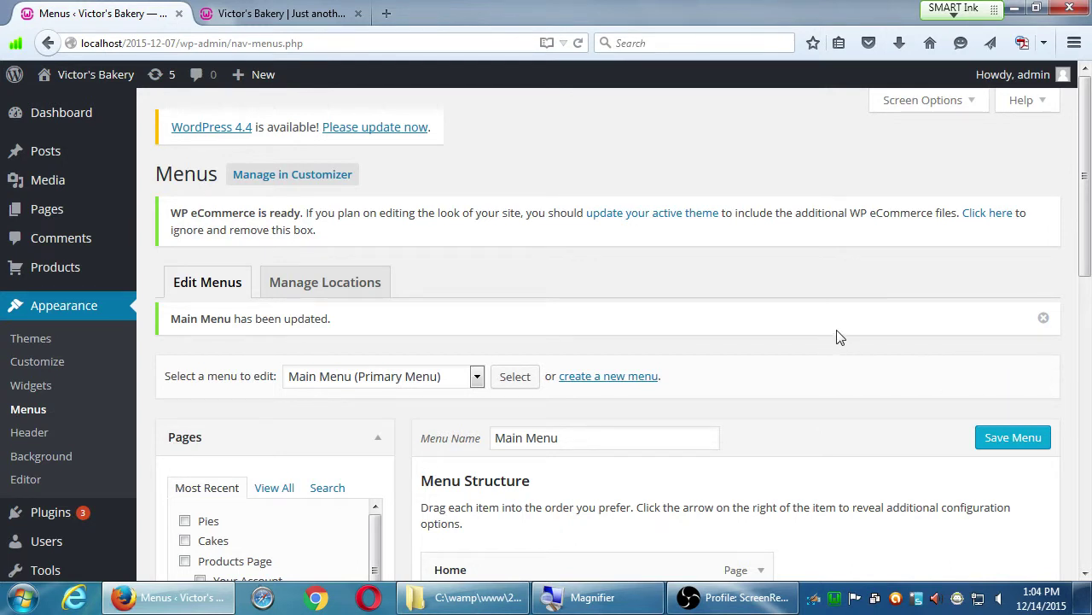
# Reload the live site and open Pies from The Shoppe submenu.
pyautogui.click(297, 16)
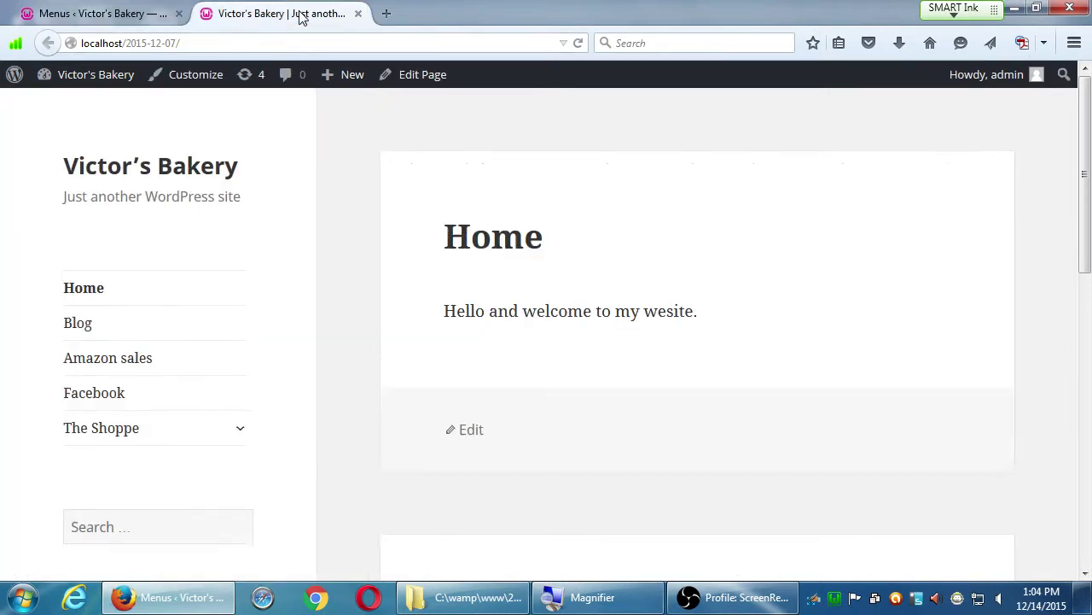
pyautogui.press('F5')
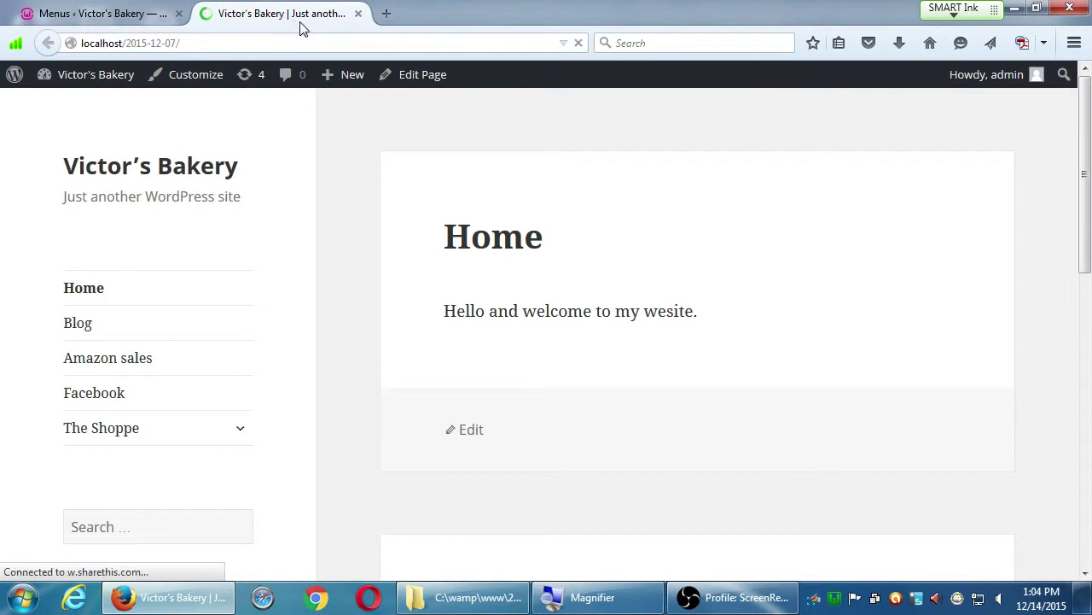
pyautogui.click(240, 430)
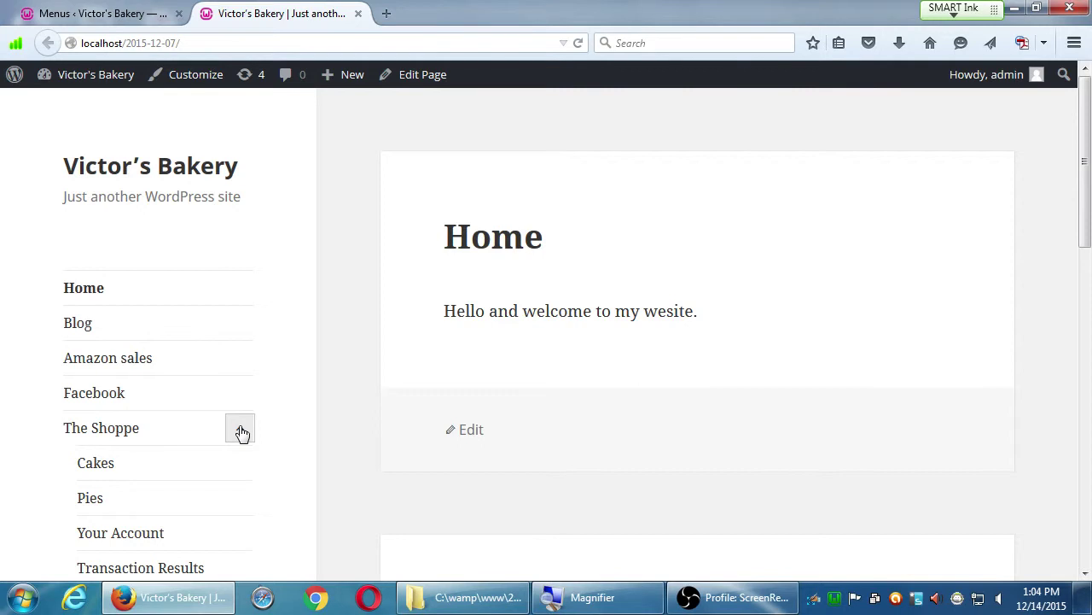
pyautogui.click(97, 505)
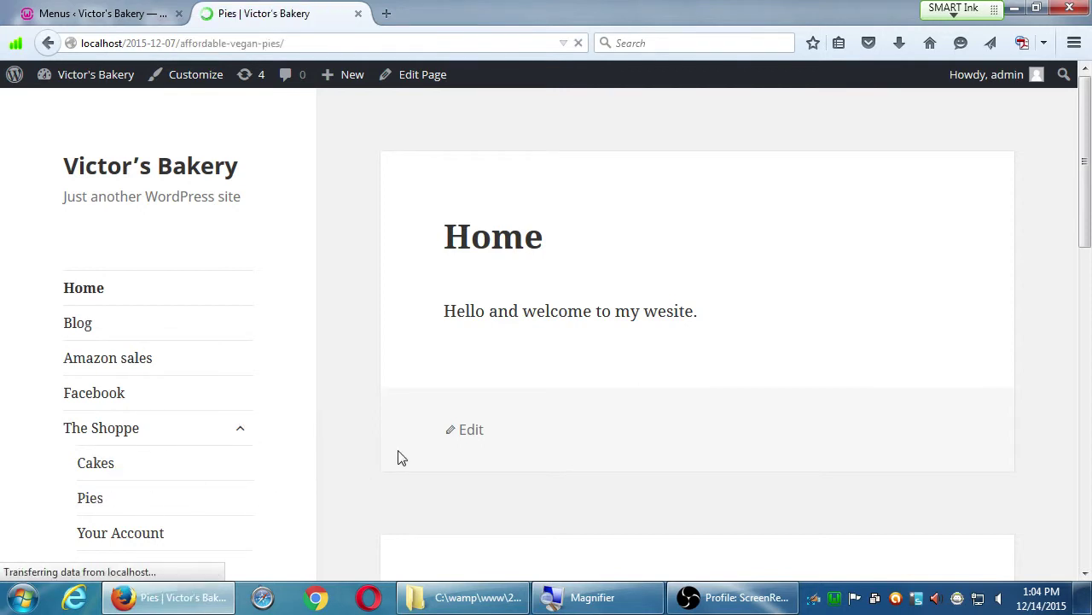
# Scroll through the Pies page at /affordable-vegan-pies/, highlighting text in the title and caption.
pyautogui.scroll(-5, 392, 453)
pyautogui.scroll(5, 392, 452)
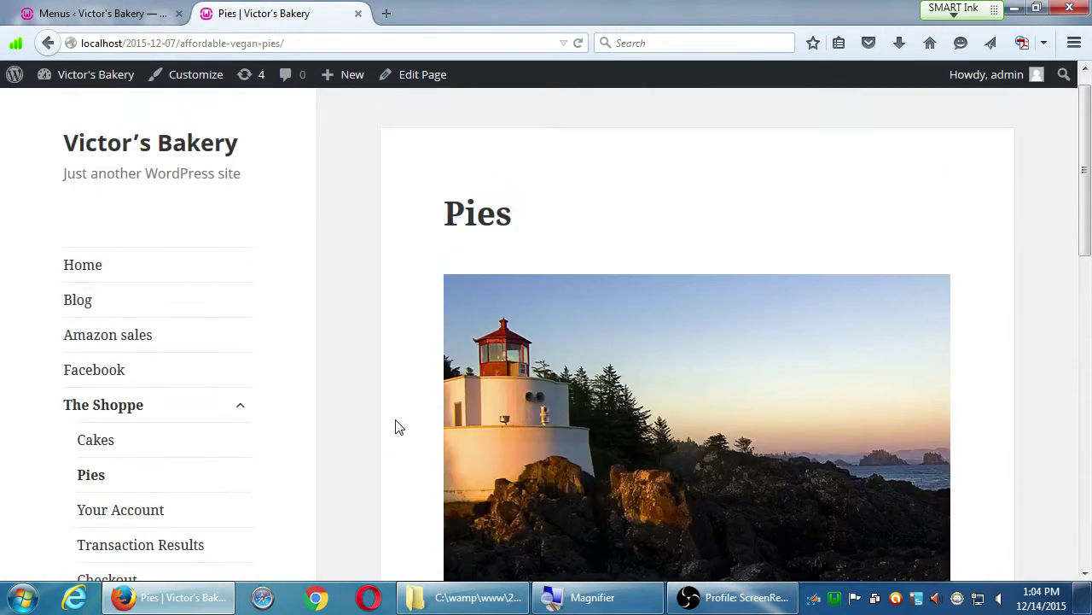
pyautogui.moveTo(465, 213); pyautogui.dragTo(537, 215)
pyautogui.click(587, 213)
pyautogui.scroll(-2, 587, 213)
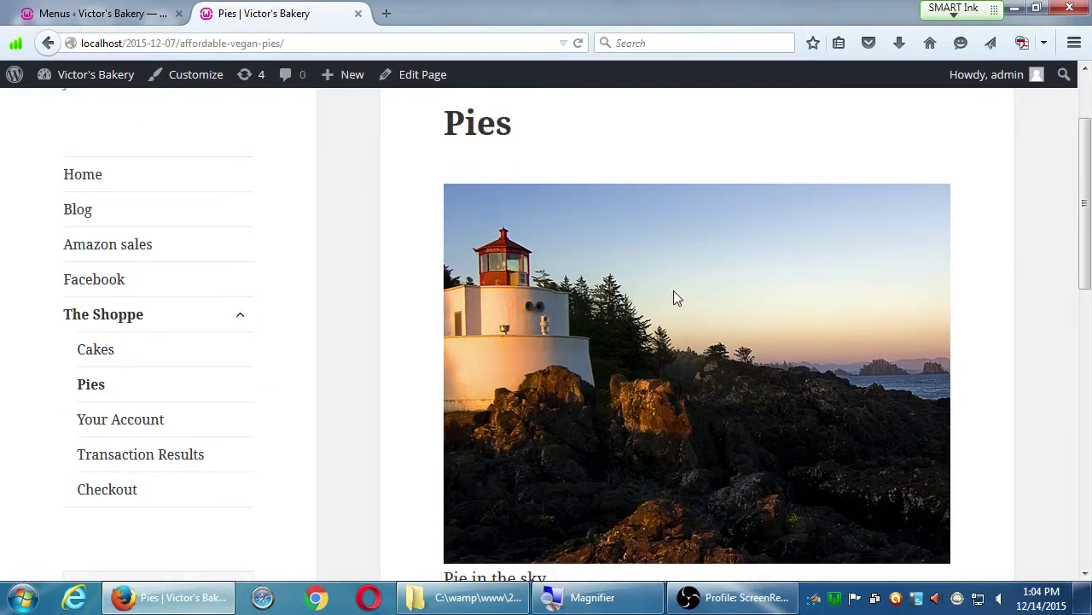
pyautogui.scroll(-7, 665, 303)
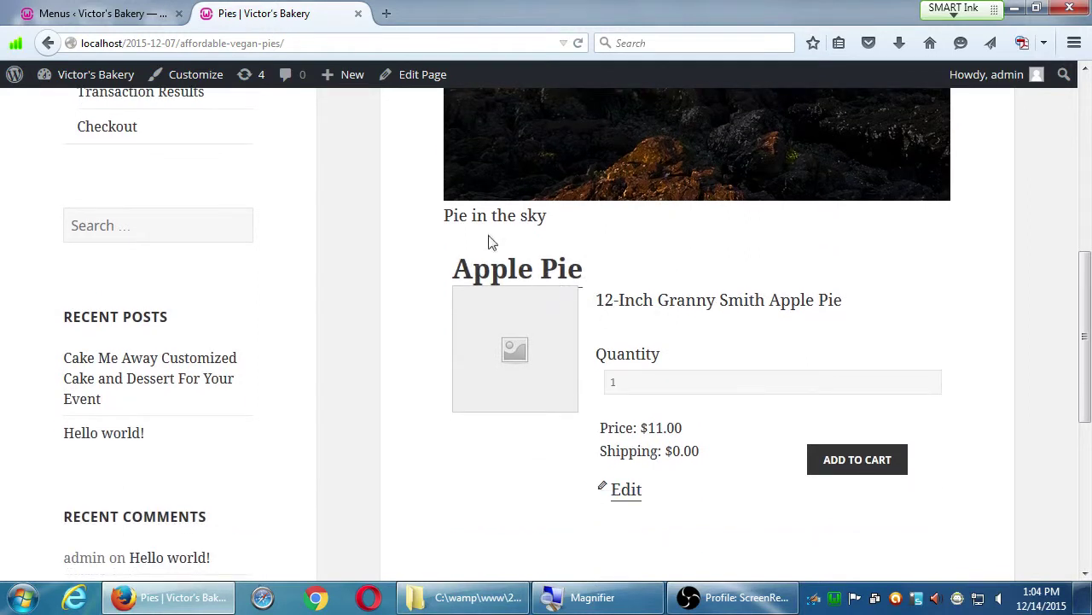
pyautogui.moveTo(453, 215); pyautogui.dragTo(510, 216)
pyautogui.click(577, 235)
pyautogui.scroll(5, 697, 407)
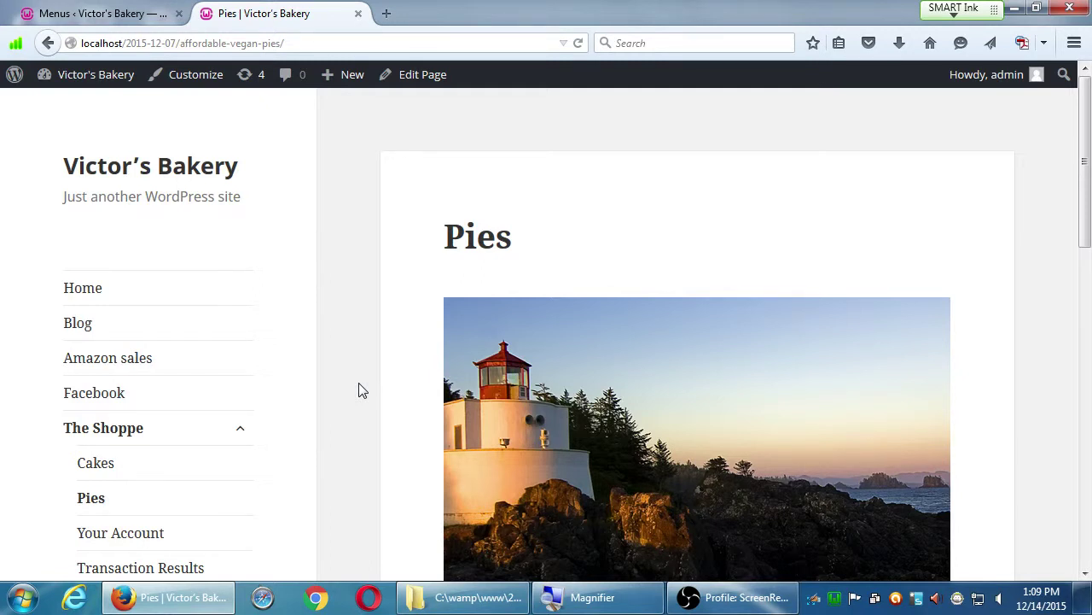
# Create a new page from the Pages menu and title it 'Cookies'.
pyautogui.click(358, 12)
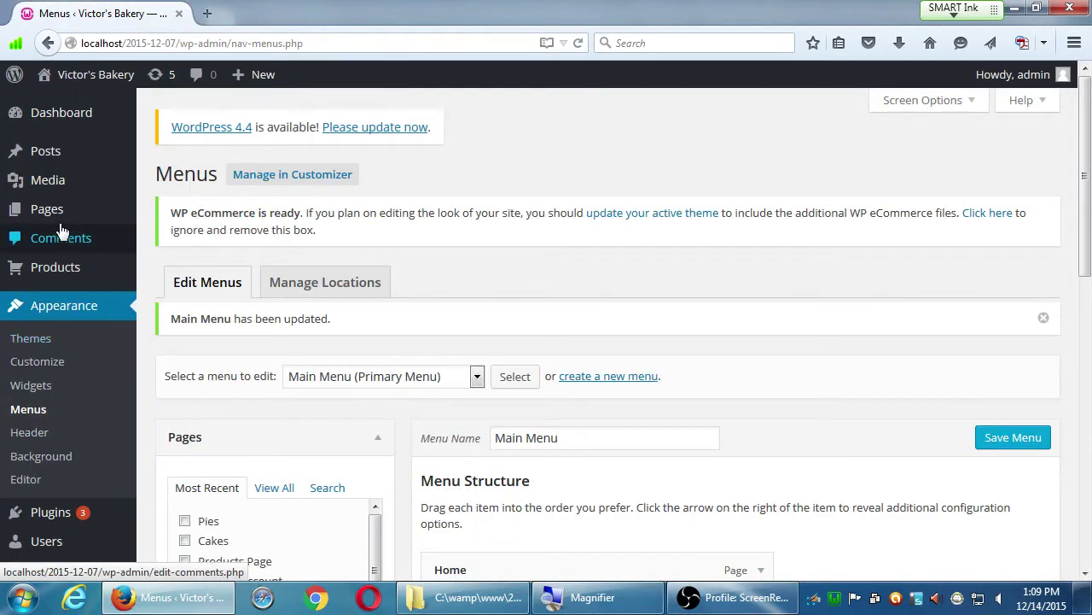
pyautogui.moveTo(47, 209)
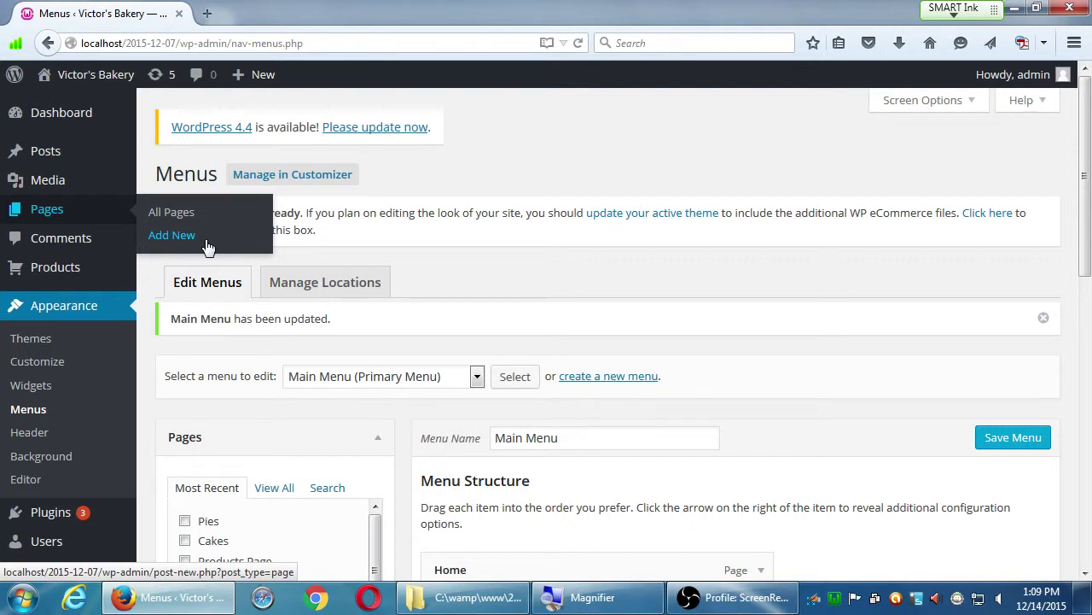
pyautogui.click(172, 236)
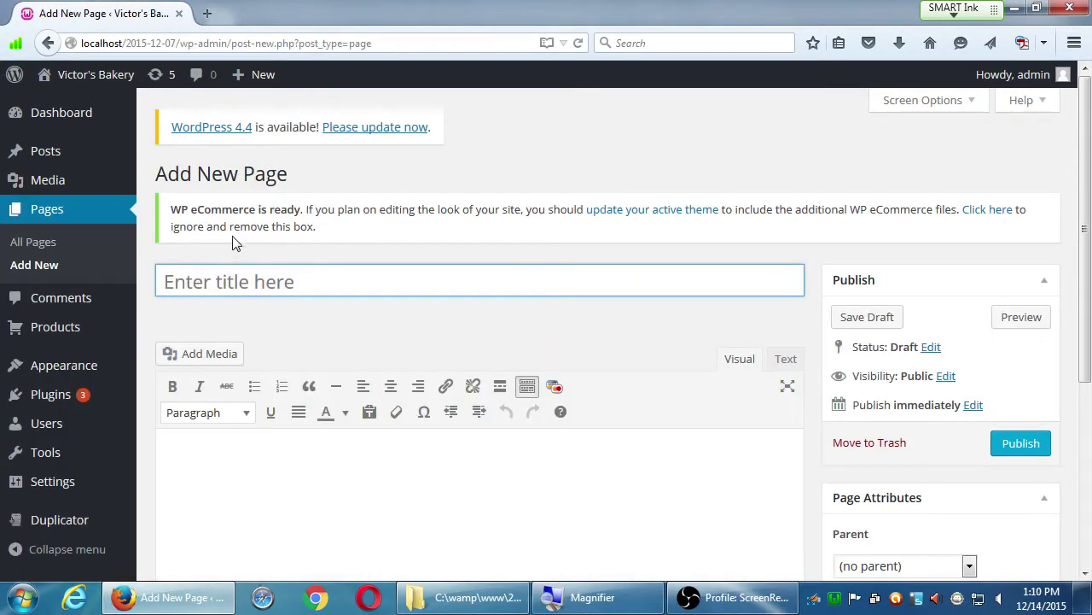
pyautogui.click(233, 287)
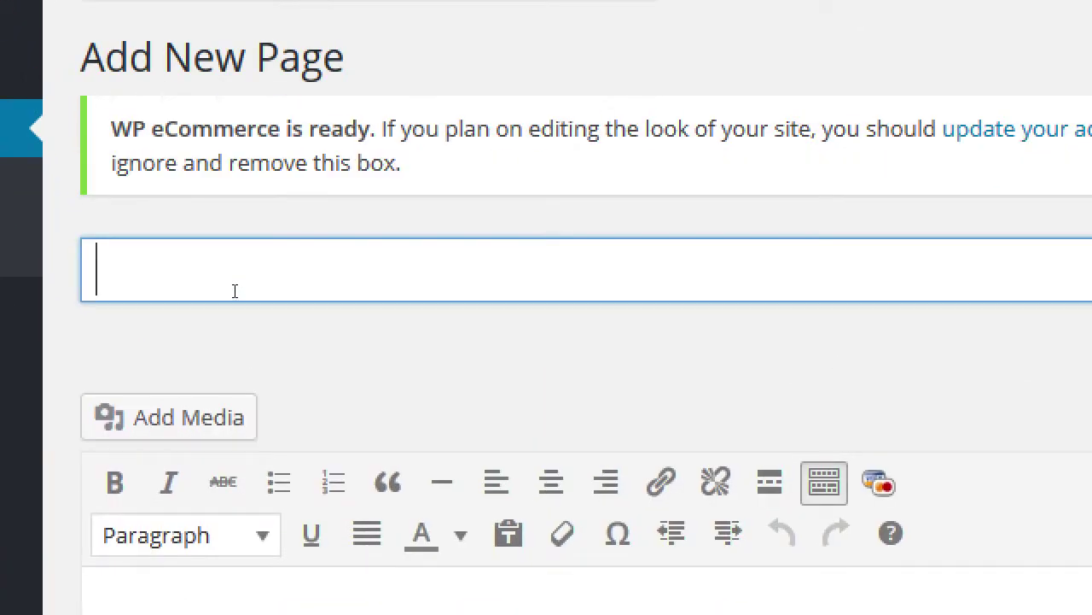
pyautogui.write('Cookies')
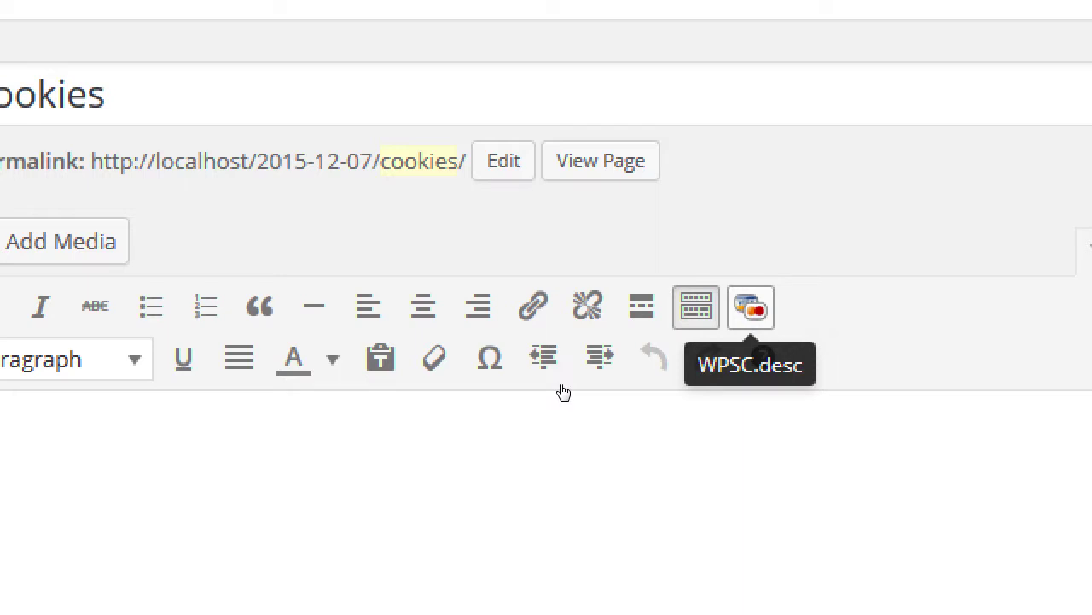
# Insert the Cookies category shortcode [wpsc_products category_id='7'] into the body and publish the page.
pyautogui.click(751, 308)
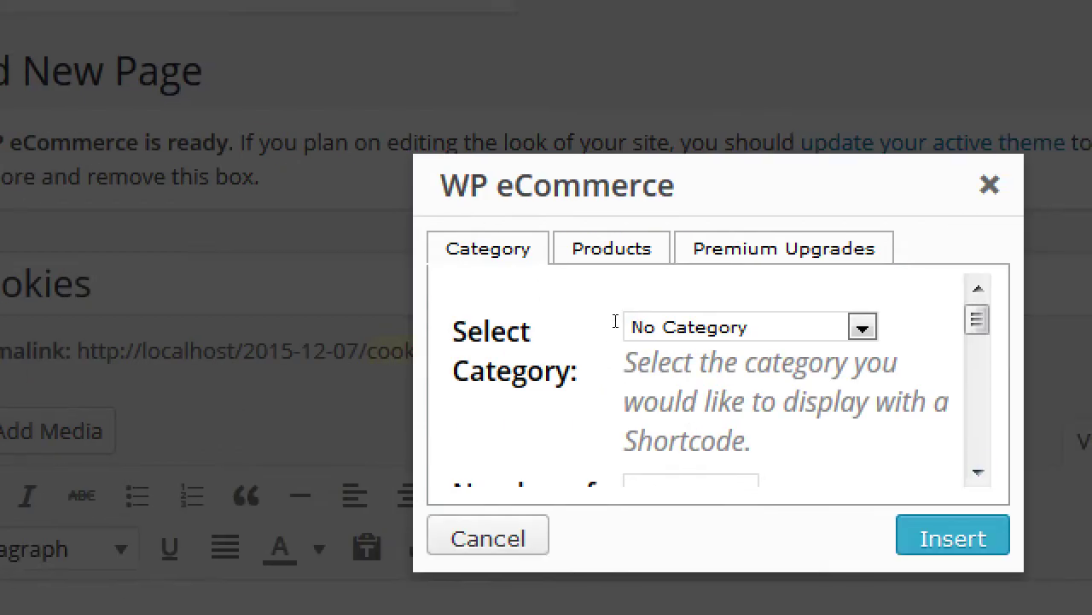
pyautogui.click(715, 397)
pyautogui.press('Down')
pyautogui.press('Down')
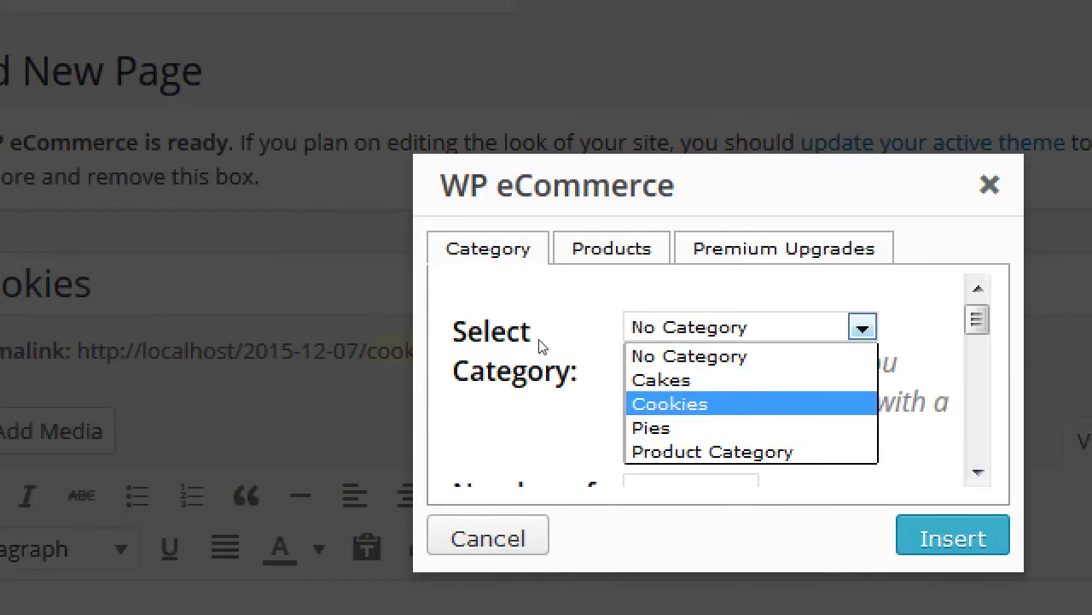
pyautogui.press('Return')
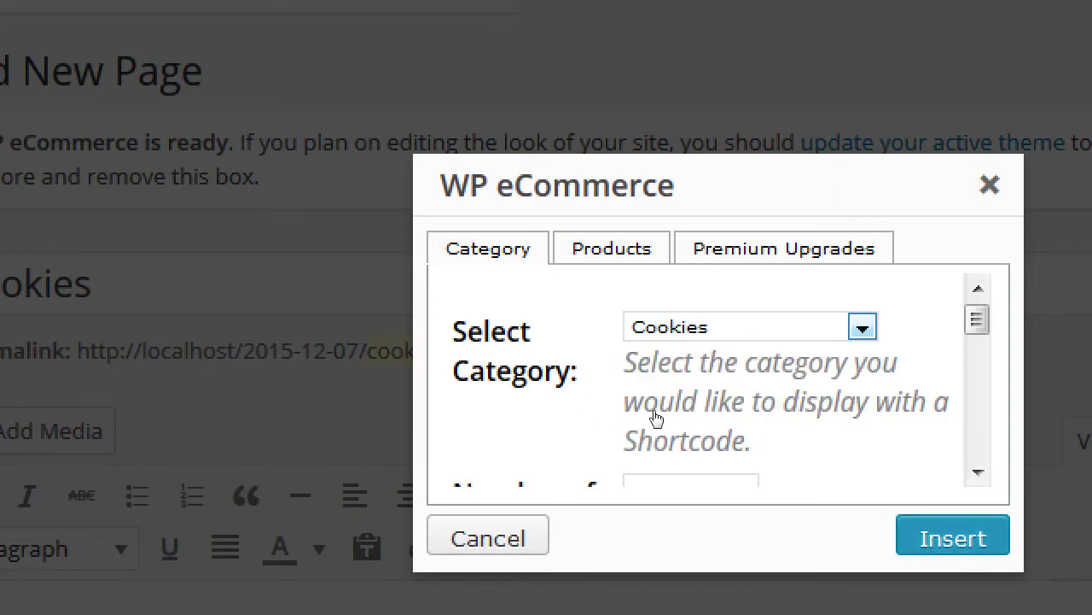
pyautogui.press('Return')
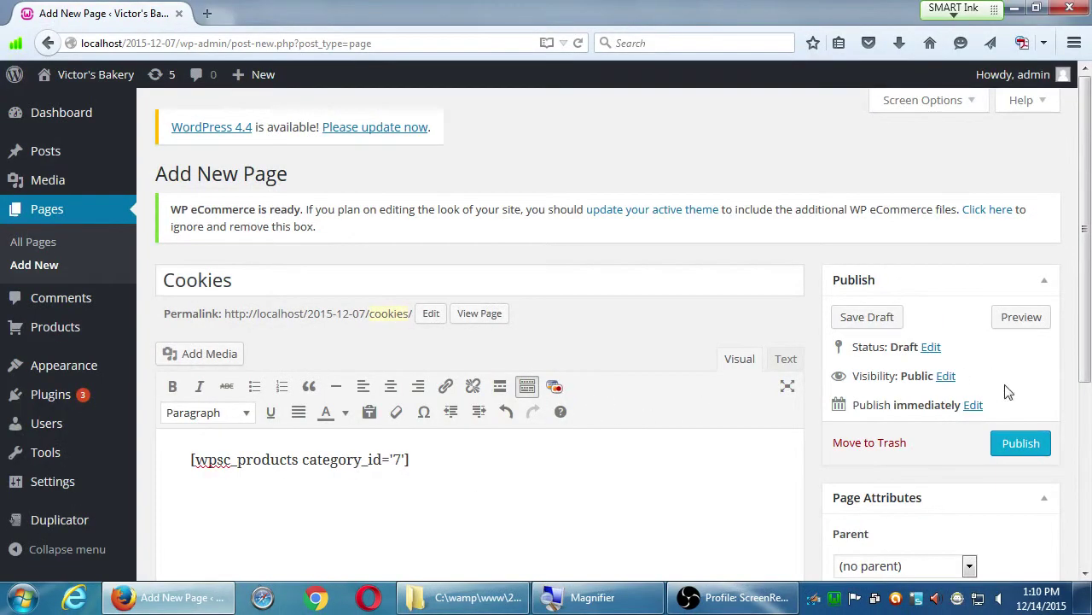
pyautogui.click(1018, 448)
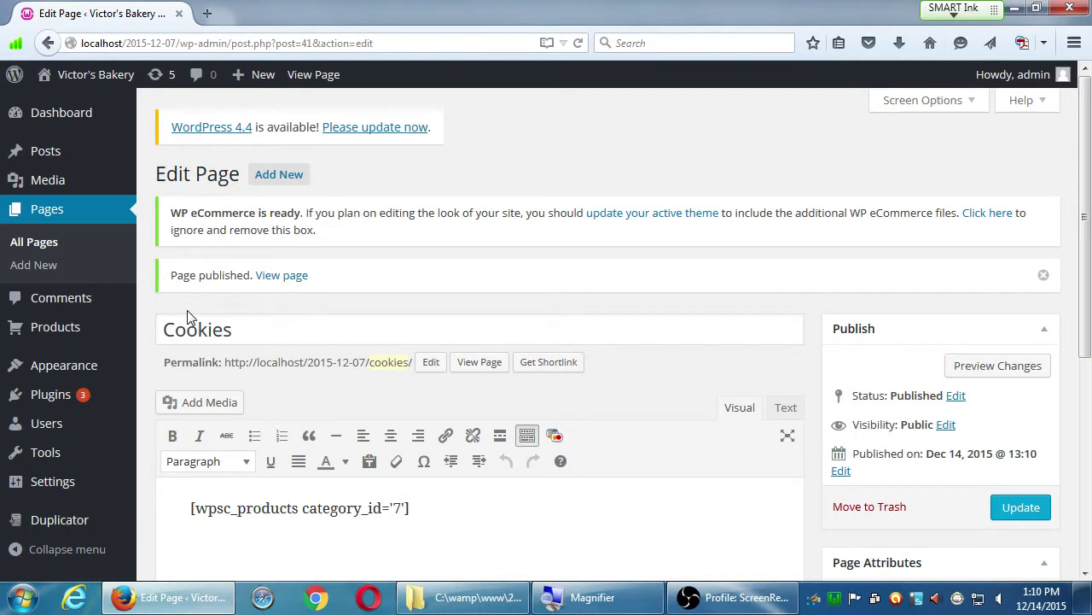
# In Appearance > Menus, add the Cookies page to Main Menu.
pyautogui.moveTo(88, 371)
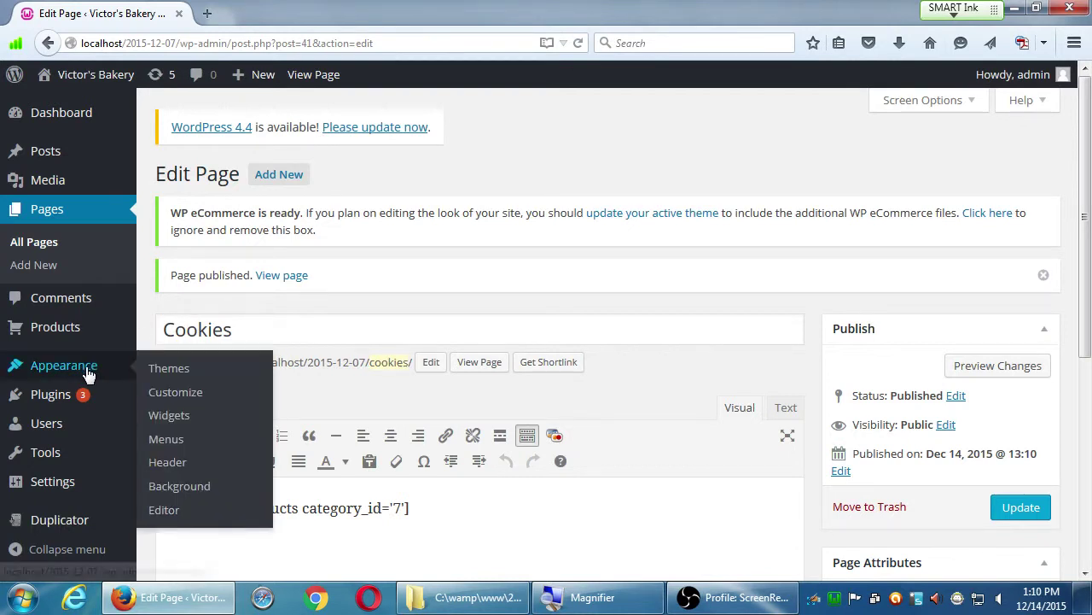
pyautogui.click(176, 445)
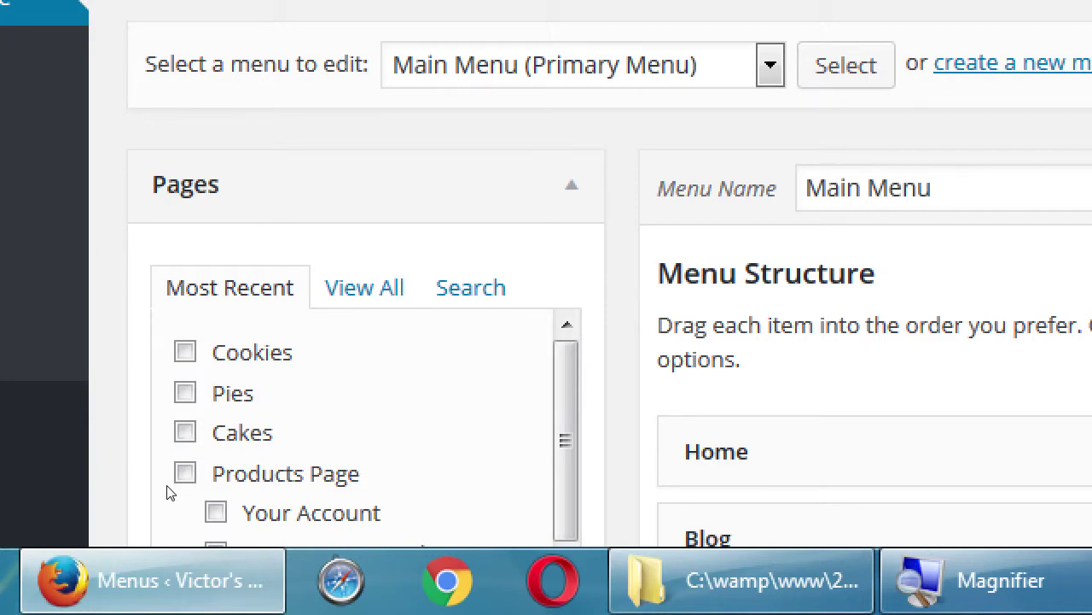
pyautogui.scroll(-2, 168, 493)
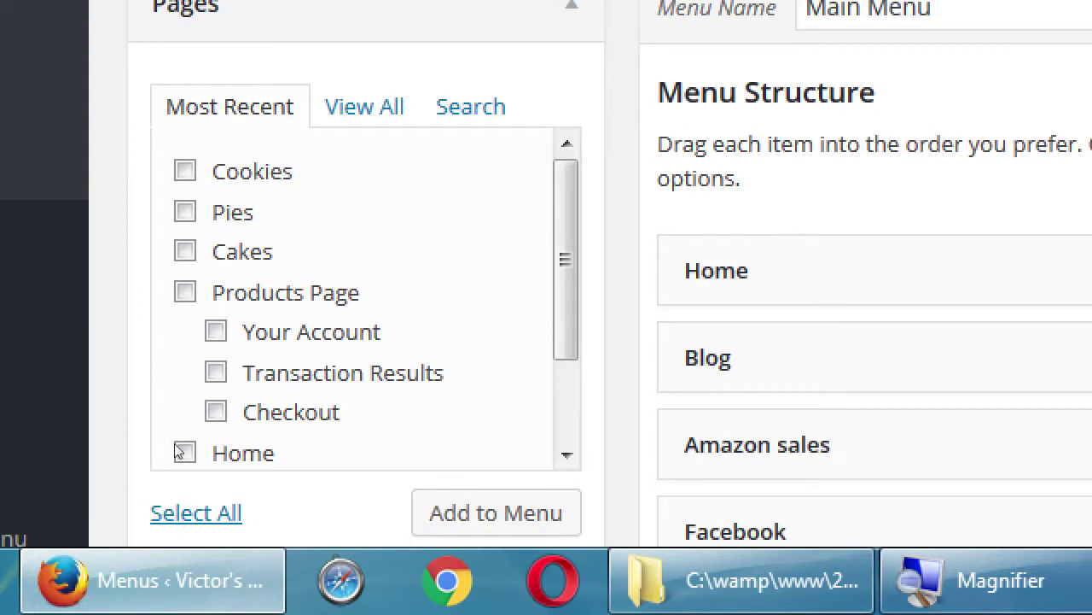
pyautogui.click(184, 397)
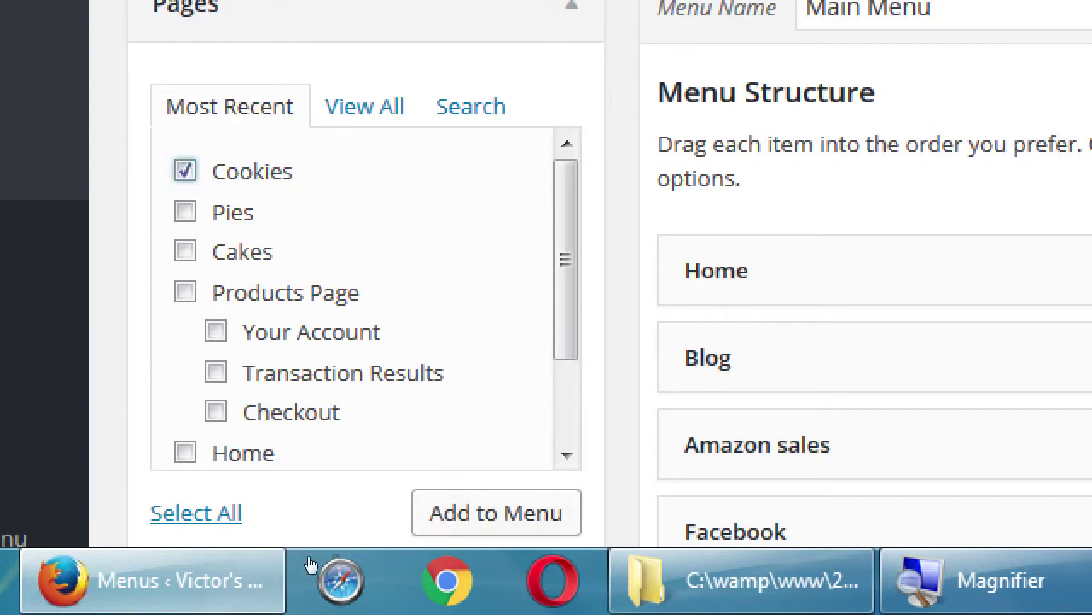
pyautogui.click(496, 512)
# Nest Cookies under The Shoppe between Pies and Your Account and save the menu.
pyautogui.scroll(-3, 656, 511)
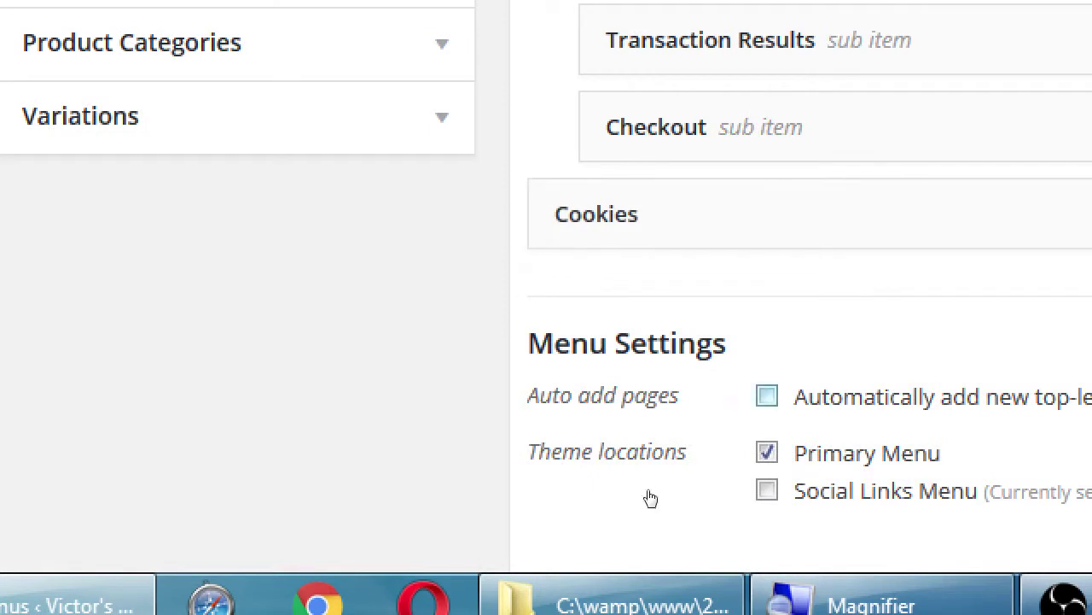
pyautogui.scroll(2, 651, 493)
pyautogui.scroll(2, 651, 493)
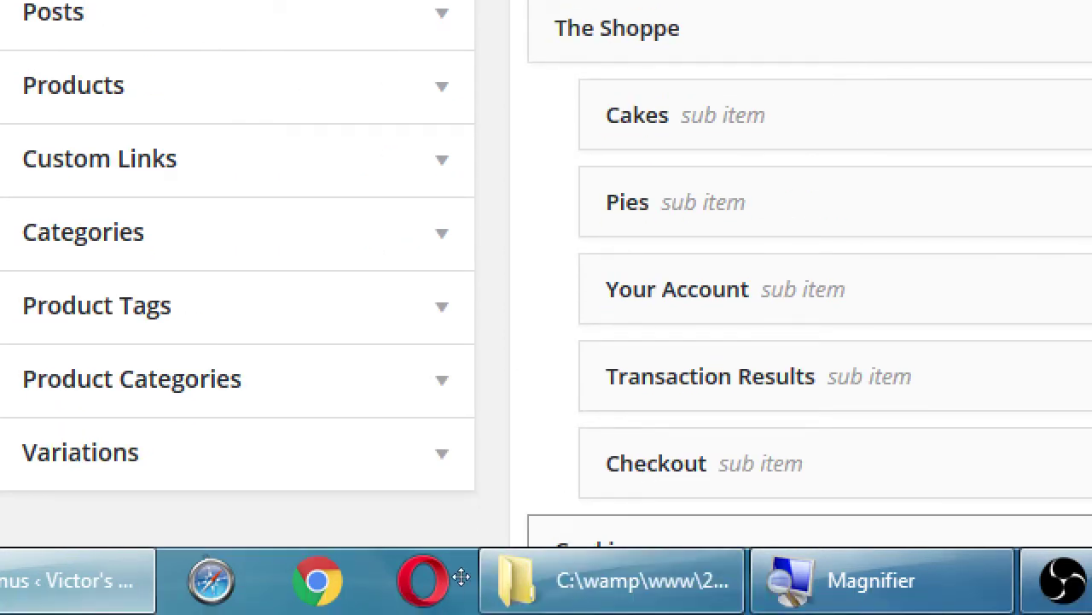
pyautogui.moveTo(454, 571); pyautogui.dragTo(489, 445)
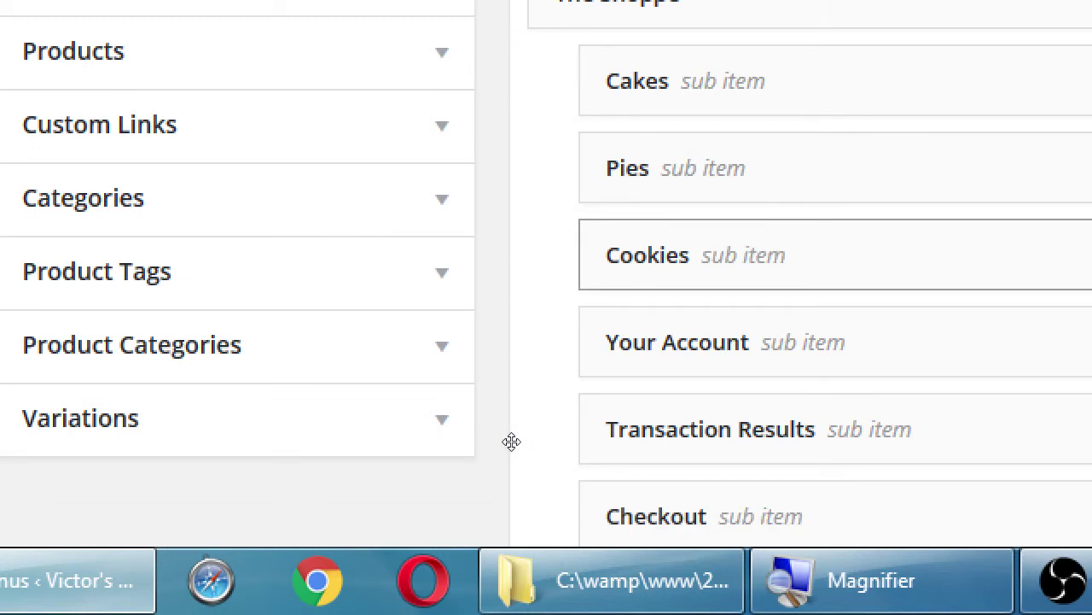
pyautogui.press('super+minus')
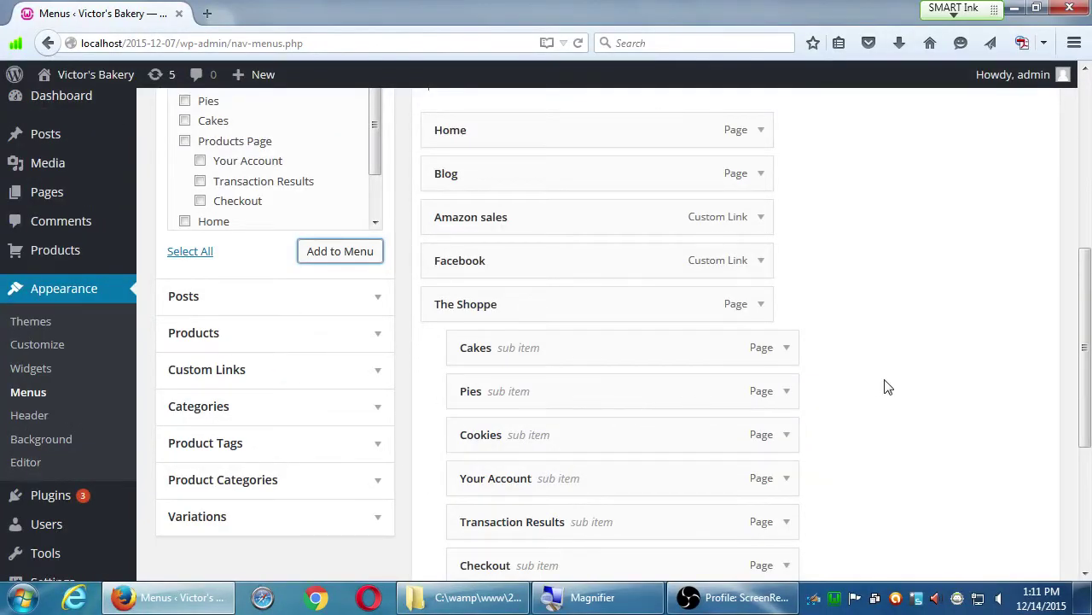
pyautogui.scroll(5, 890, 388)
pyautogui.click(1002, 340)
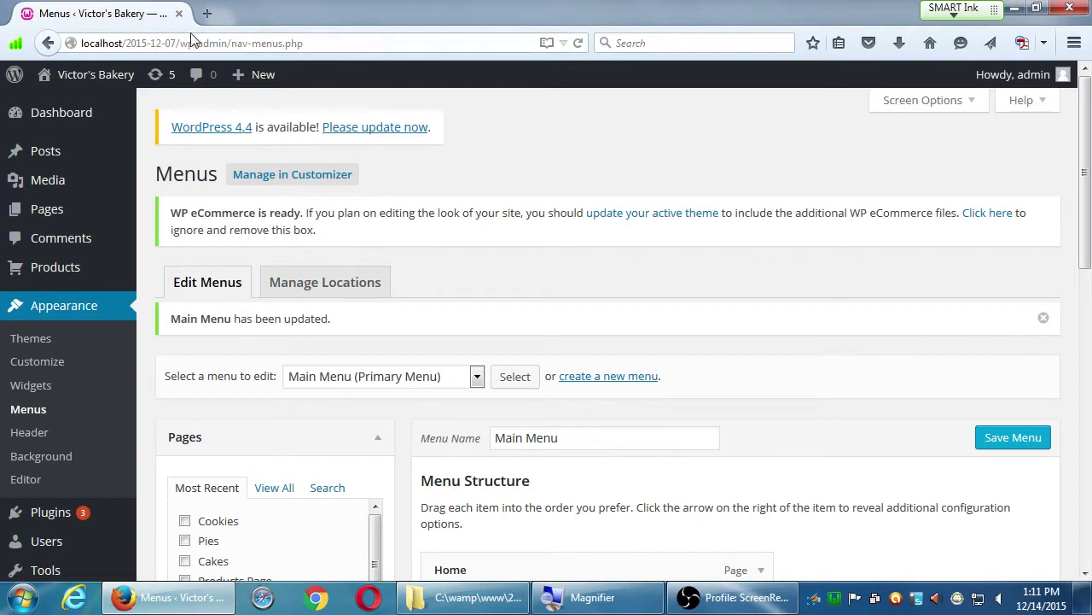
# Visit the live site and open Cookies from The Shoppe submenu.
pyautogui.moveTo(111, 81)
pyautogui.click(87, 105)
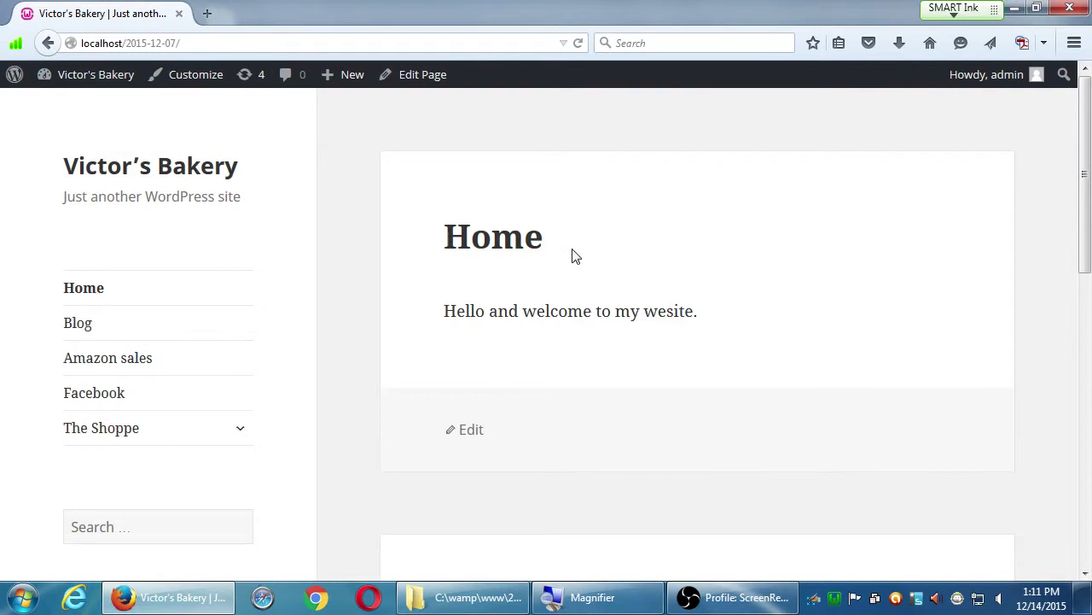
pyautogui.click(240, 427)
pyautogui.scroll(-4, 237, 431)
pyautogui.click(114, 240)
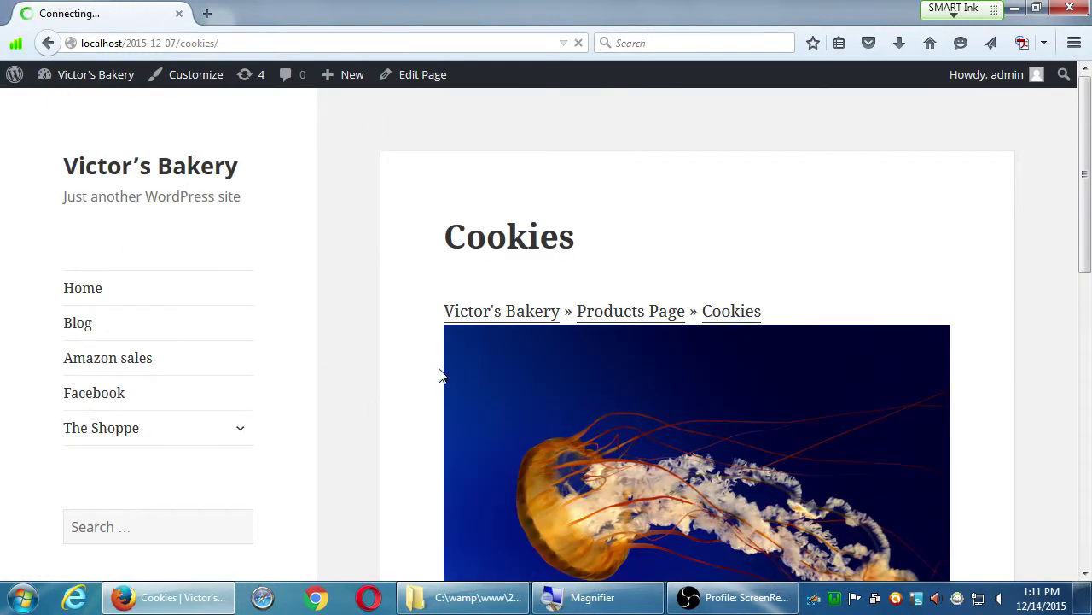
# Review the products listed on the Cookies page, then go to the available updates screen.
pyautogui.scroll(-2, 600, 480)
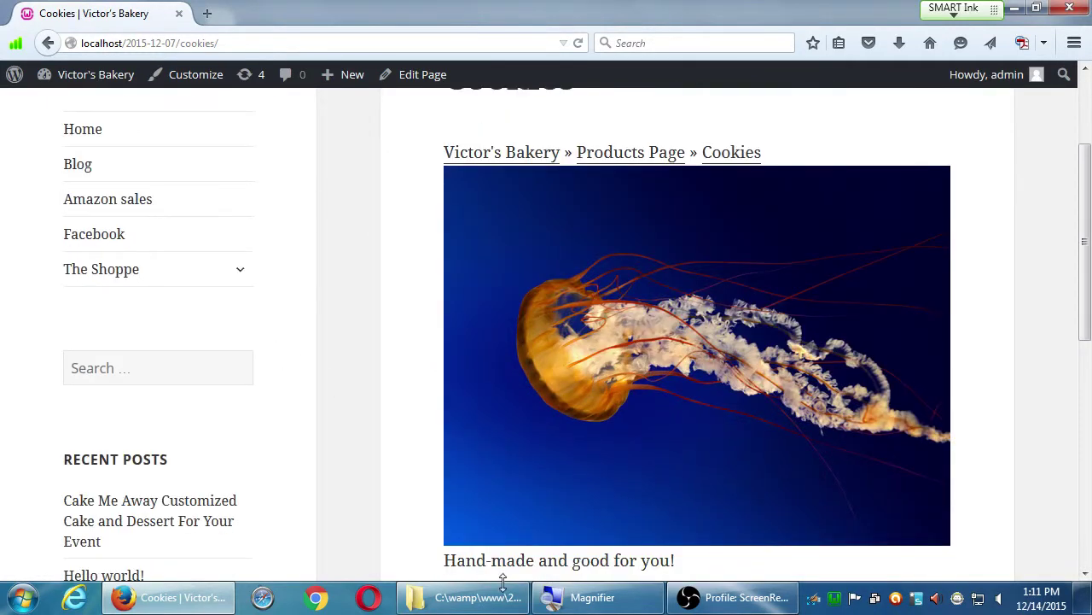
pyautogui.scroll(-5, 432, 528)
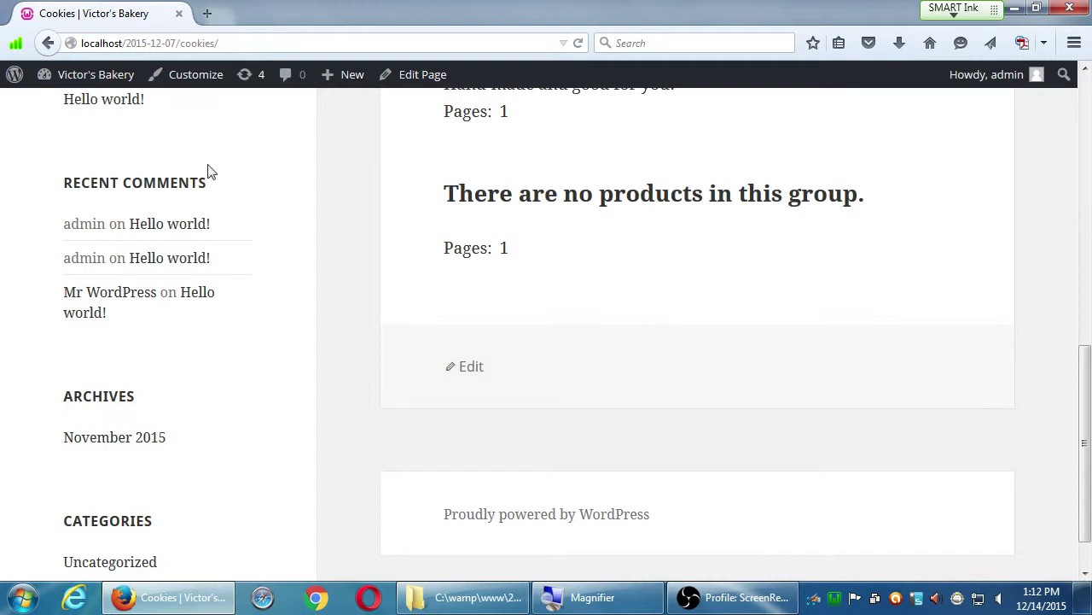
pyautogui.click(261, 77)
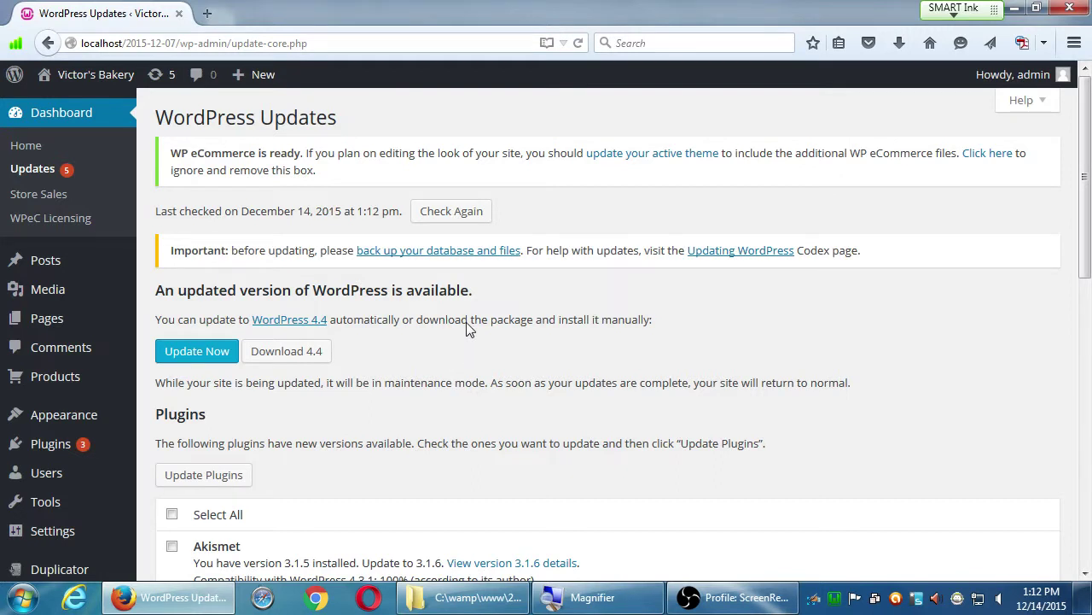
# Open Duplicator's version 1.1.0 details from the Updates list and open its changelog link in a new tab.
pyautogui.scroll(-3, 388, 355)
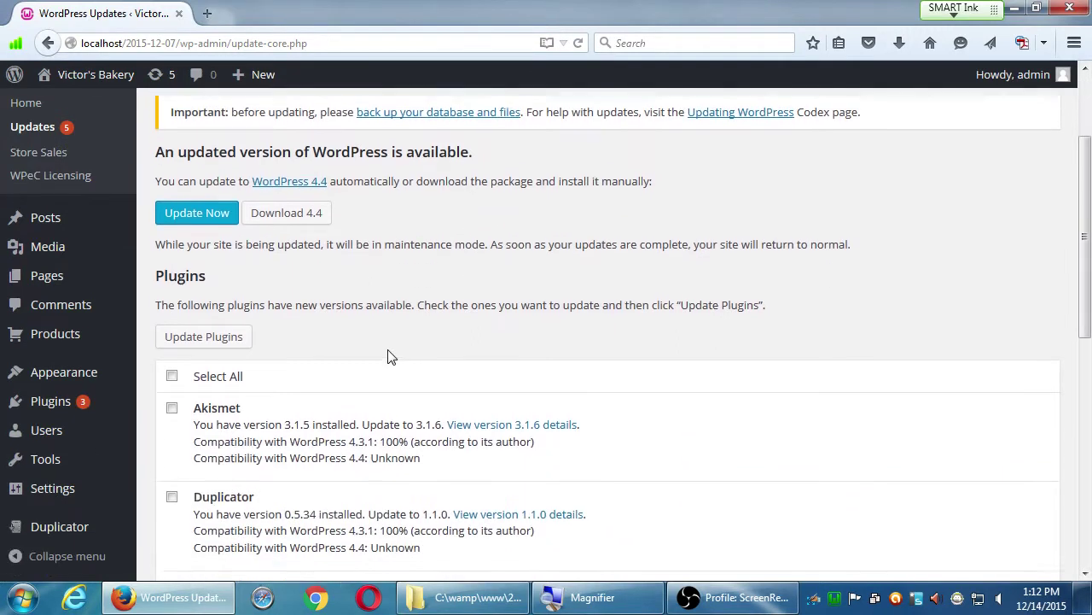
pyautogui.scroll(-3, 388, 355)
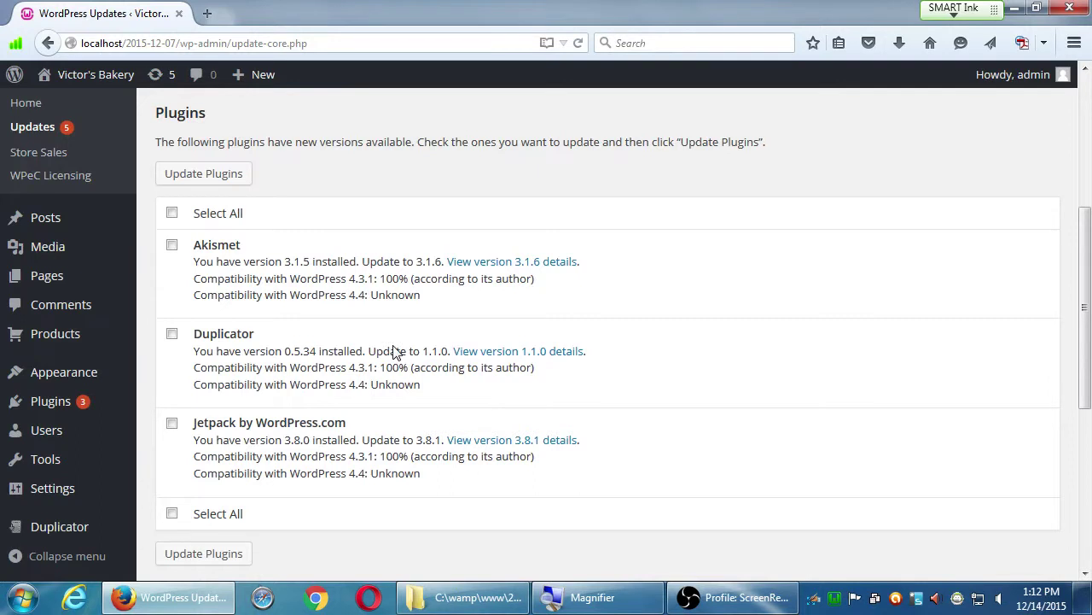
pyautogui.scroll(-7, 397, 351)
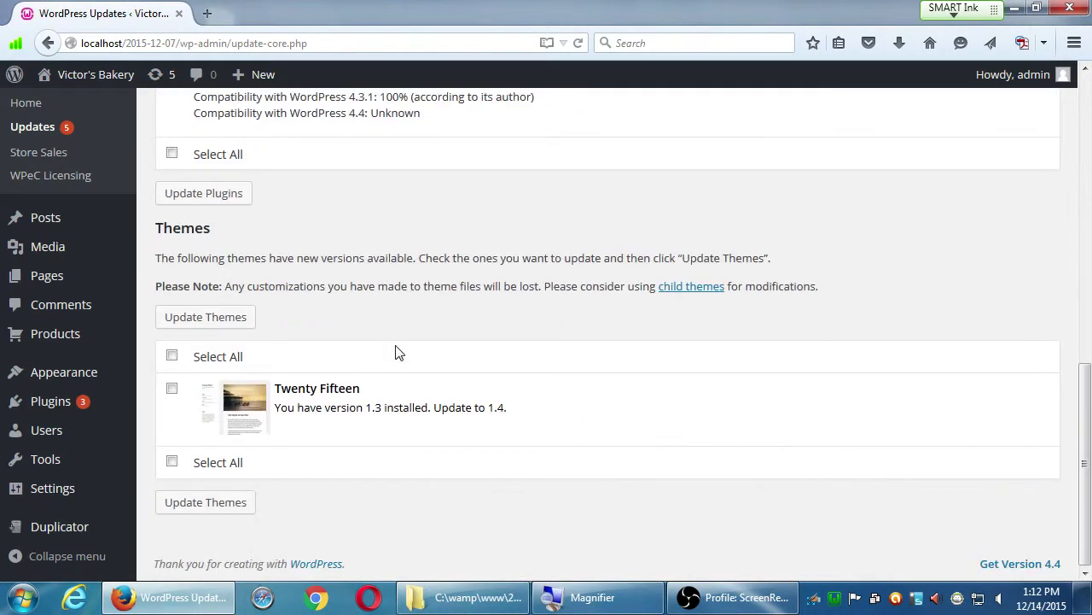
pyautogui.scroll(12, 395, 352)
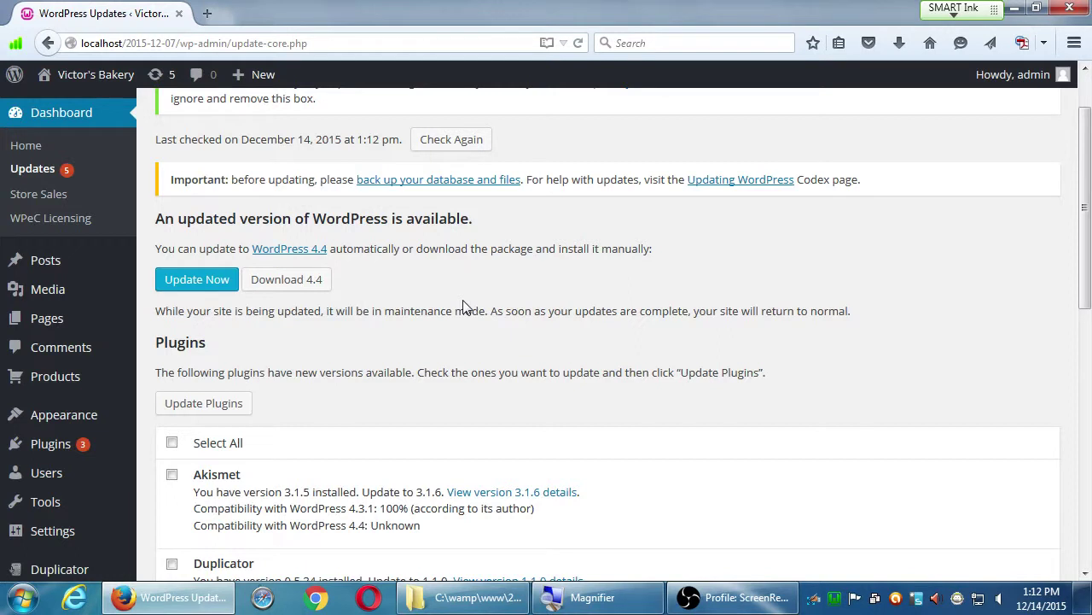
pyautogui.scroll(-1, 588, 324)
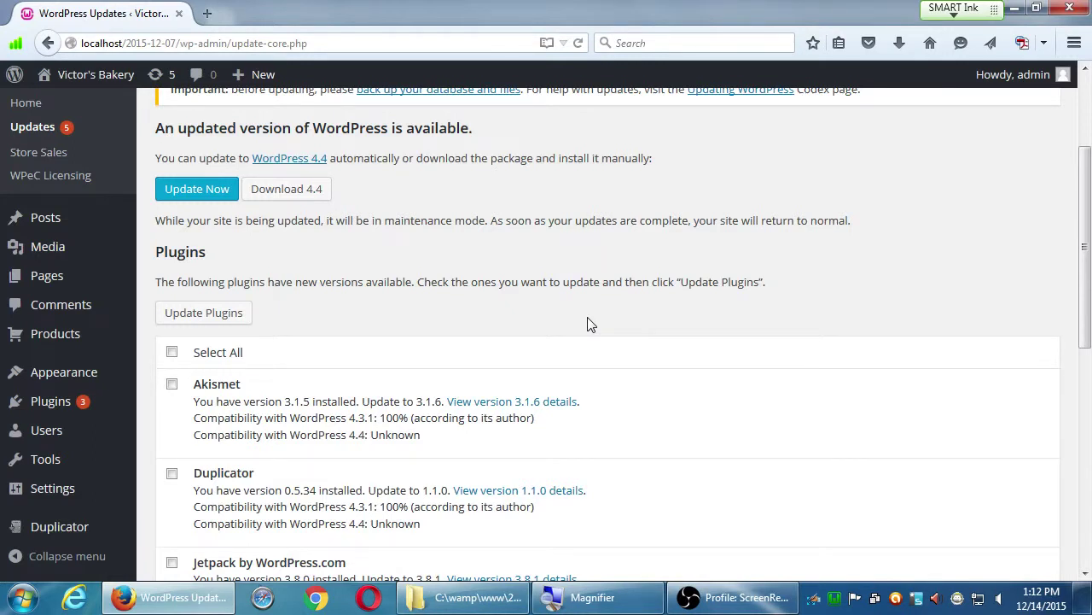
pyautogui.scroll(-2, 588, 324)
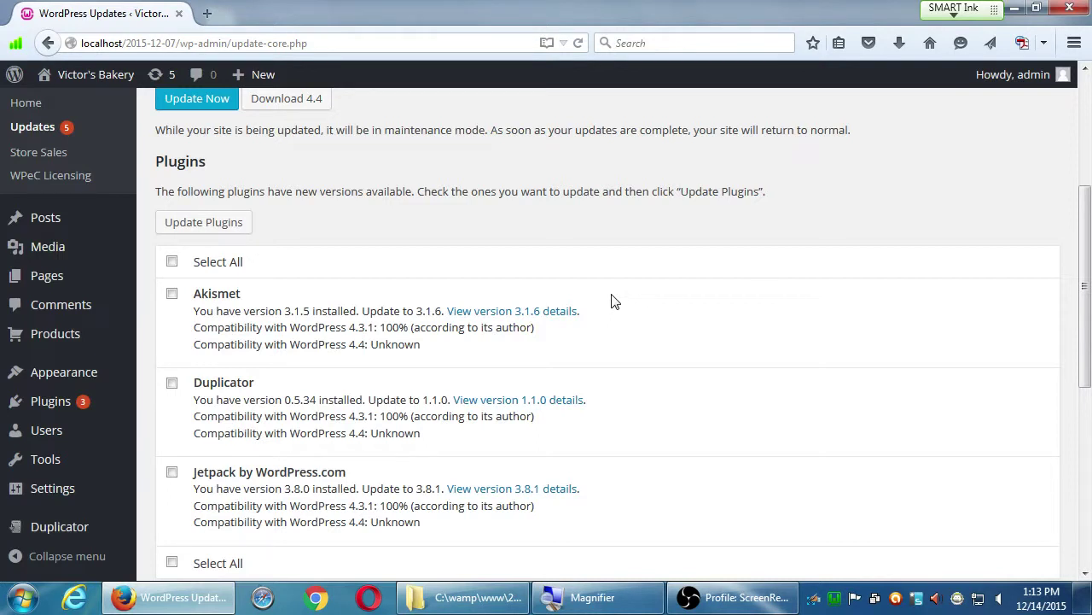
pyautogui.click(537, 401)
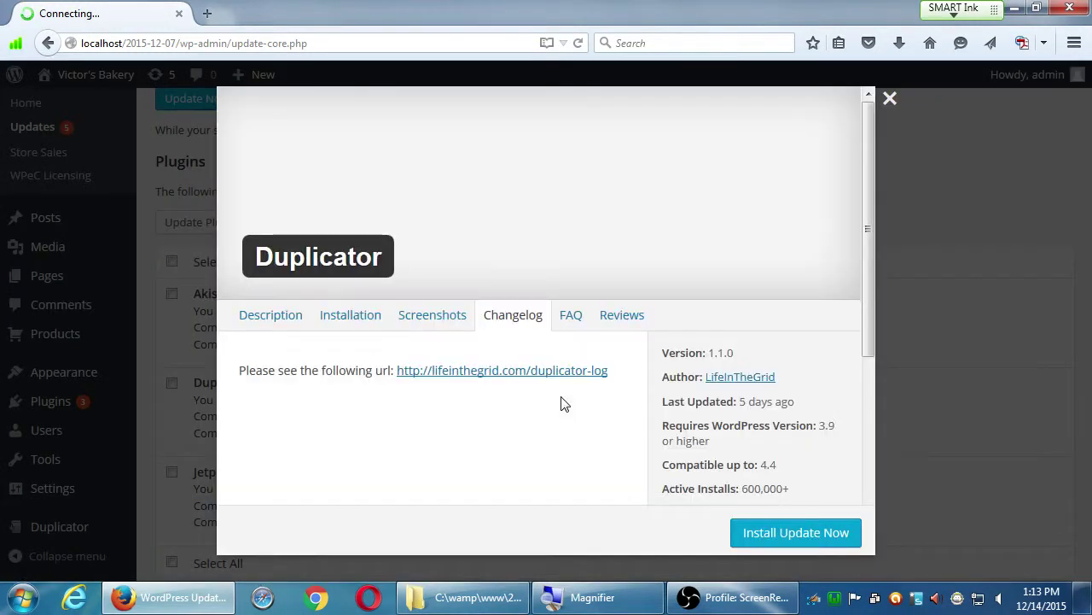
pyautogui.middleClick(511, 376)
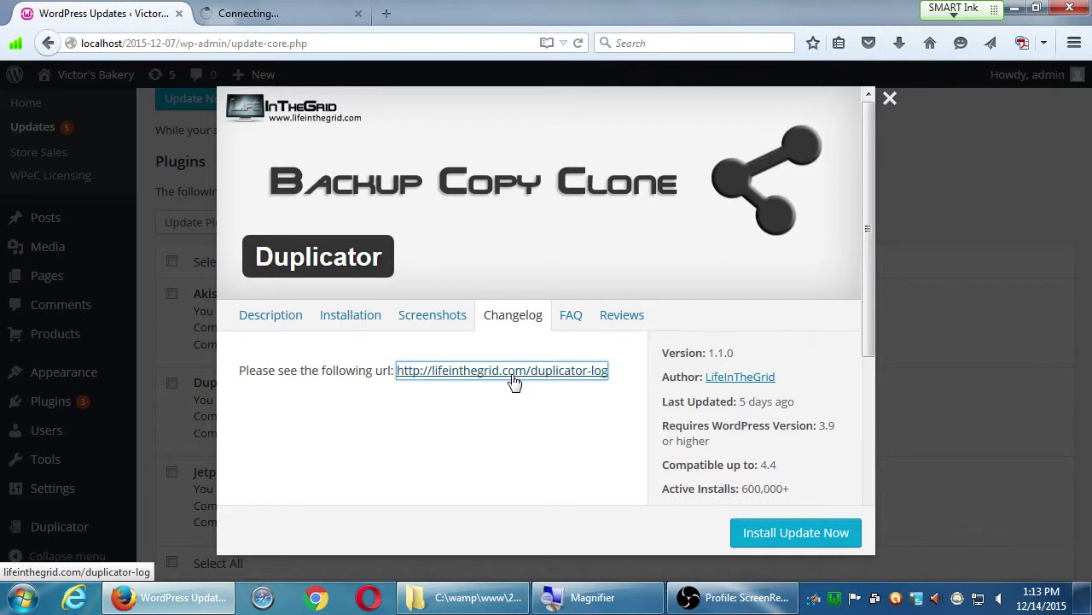
# Read the Duplicator change log, highlighting the Beta Status, logo, WordPress 4.4 and Windows XP notes.
pyautogui.click(265, 12)
pyautogui.scroll(-5, 248, 384)
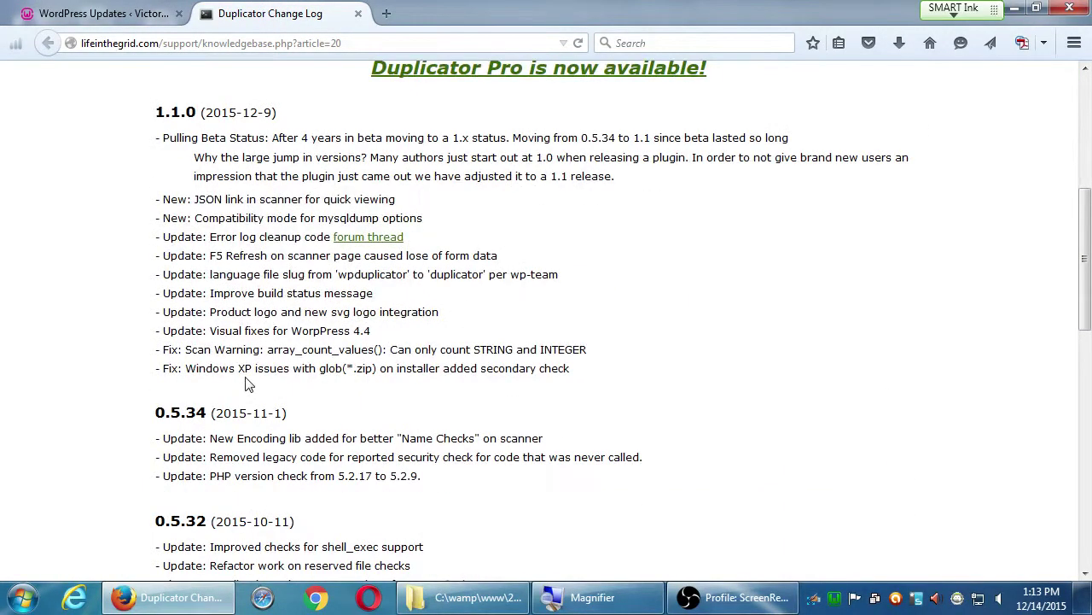
pyautogui.moveTo(169, 138); pyautogui.dragTo(242, 138)
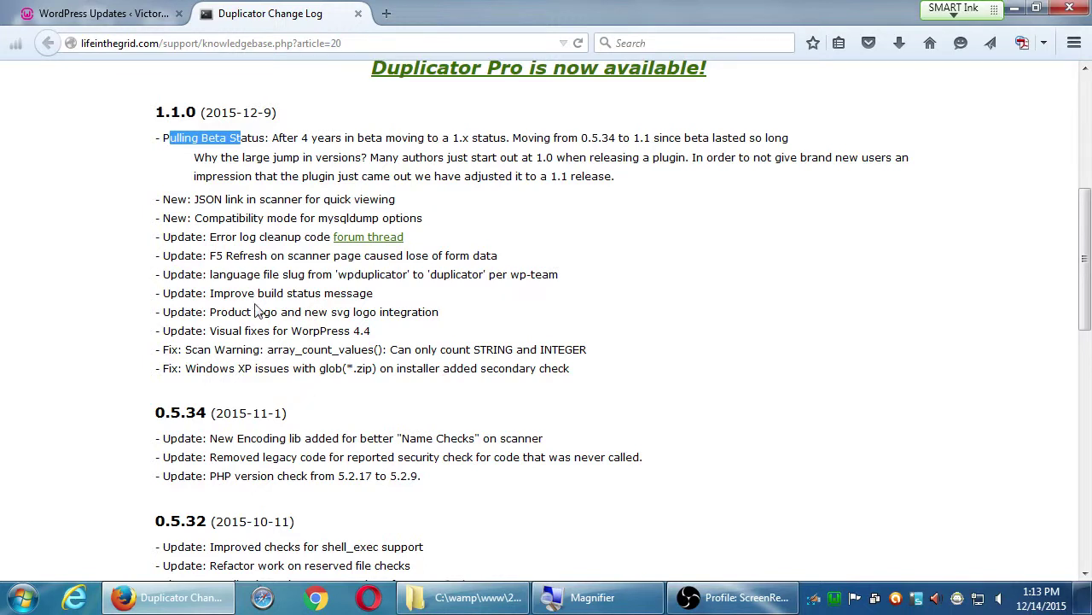
pyautogui.moveTo(253, 311); pyautogui.dragTo(373, 315)
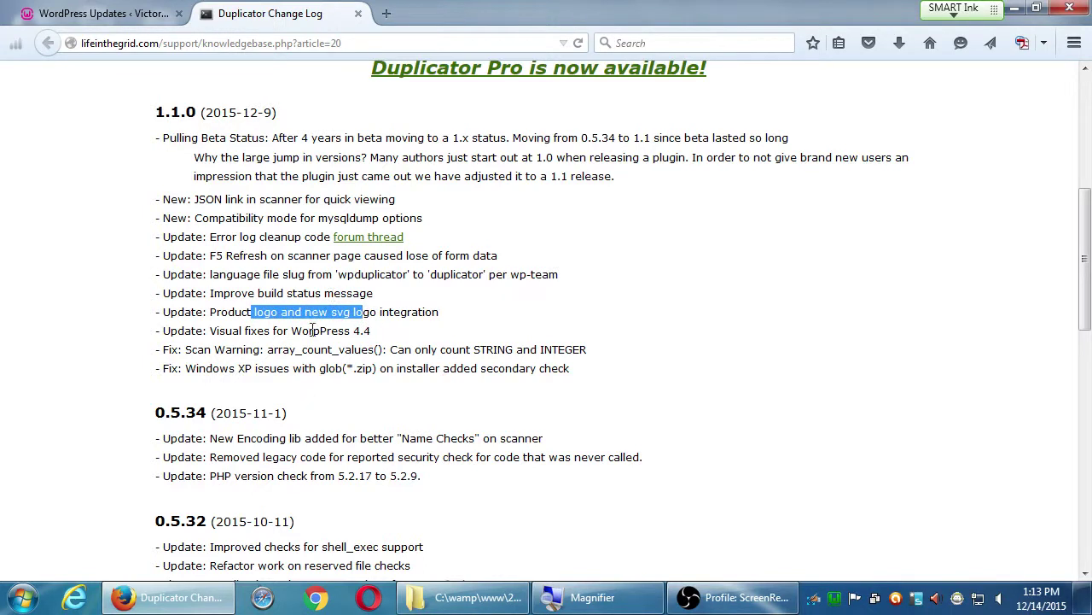
pyautogui.moveTo(313, 330); pyautogui.dragTo(375, 345)
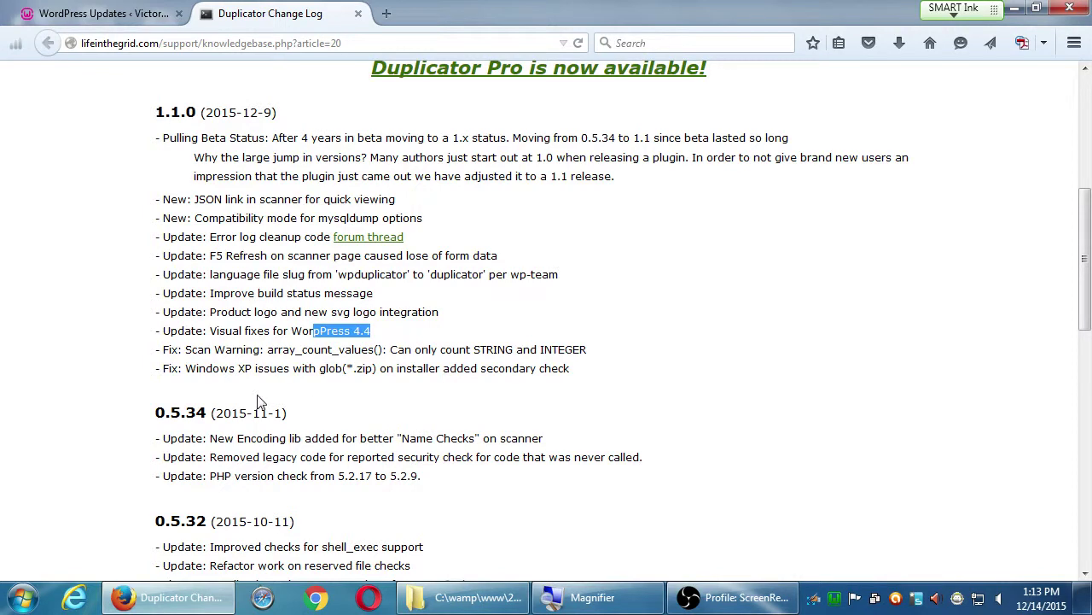
pyautogui.moveTo(219, 368); pyautogui.dragTo(316, 369)
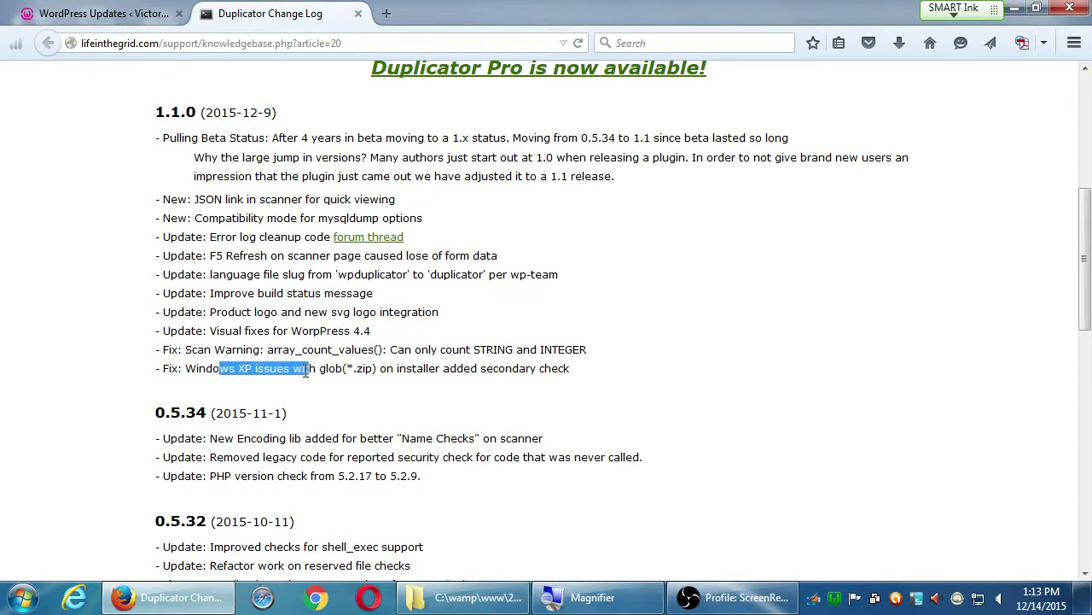
pyautogui.click(523, 369)
# Scroll back over the change log, then minimise all windows to show the desktop.
pyautogui.scroll(7, 519, 342)
pyautogui.scroll(-6, 516, 288)
pyautogui.scroll(3, 347, 299)
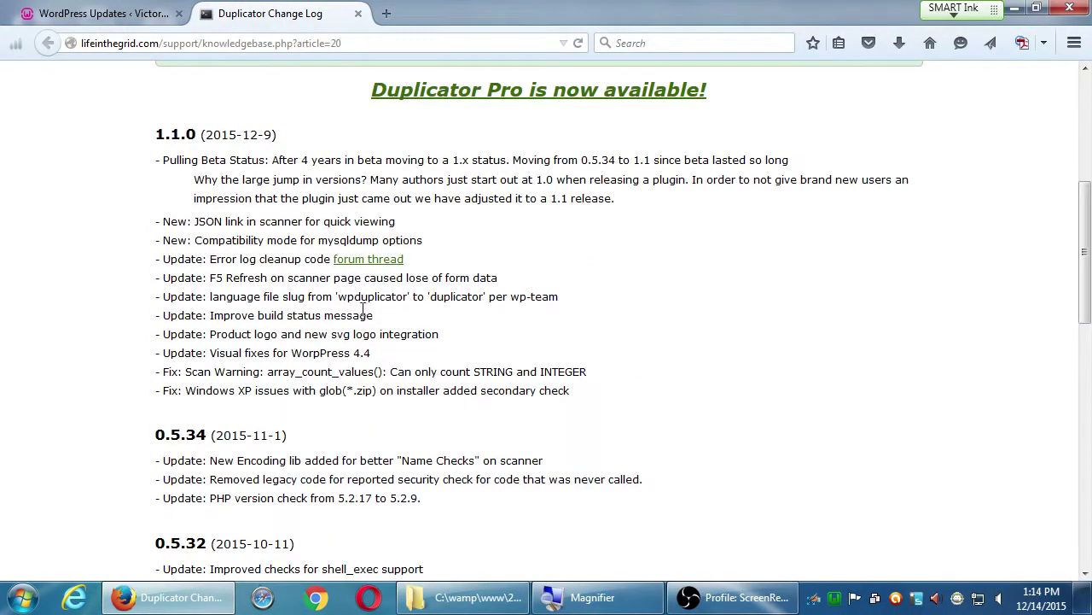
pyautogui.press('super+d')
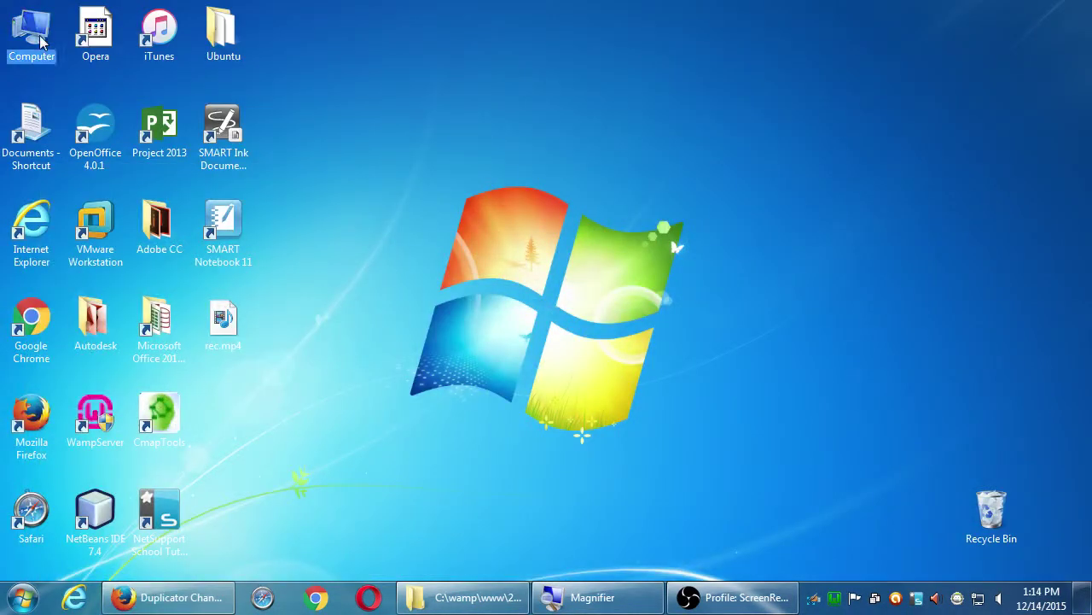
# Copy the '4. Archiving WordPress with Duplicator' PDF from the Z: drive's eComm II folder to the desktop.
pyautogui.doubleClick(48, 54)
pyautogui.doubleClick(404, 341)
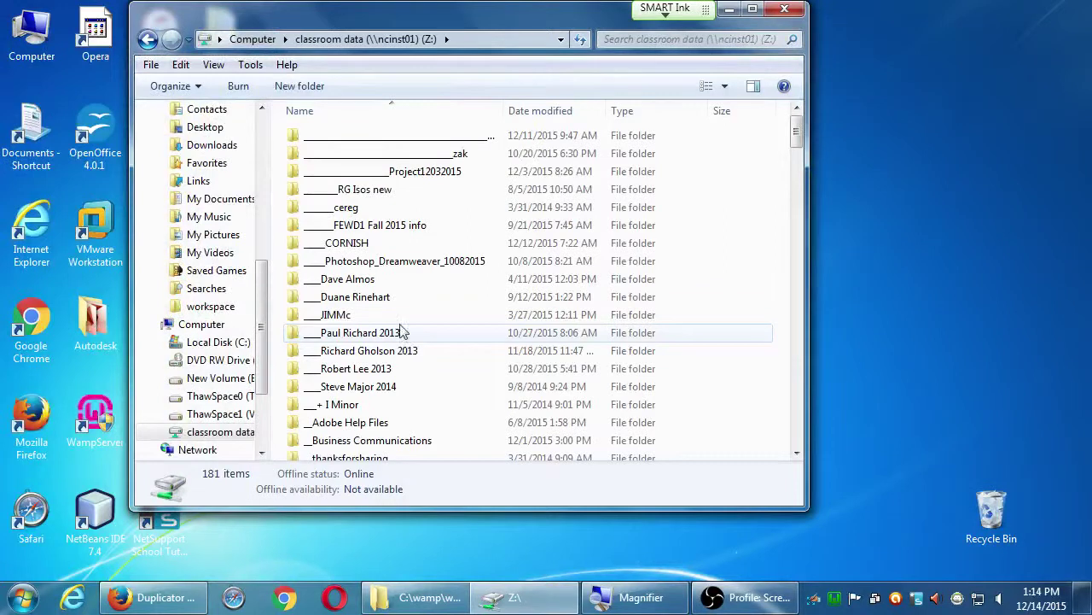
pyautogui.click(402, 332)
pyautogui.press('c')
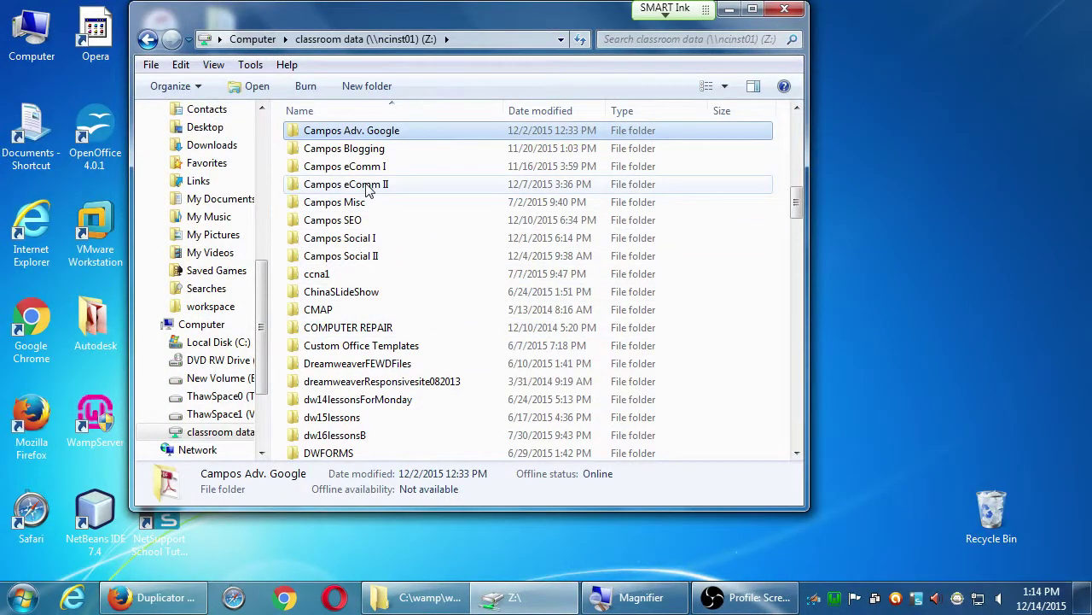
pyautogui.doubleClick(370, 187)
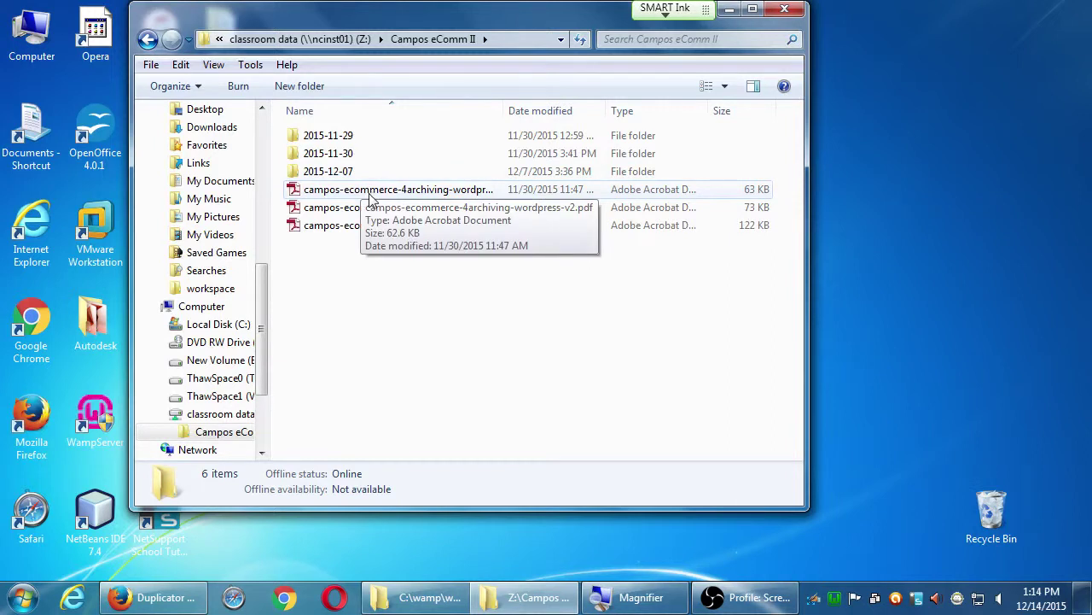
pyautogui.moveTo(422, 195); pyautogui.dragTo(932, 240)
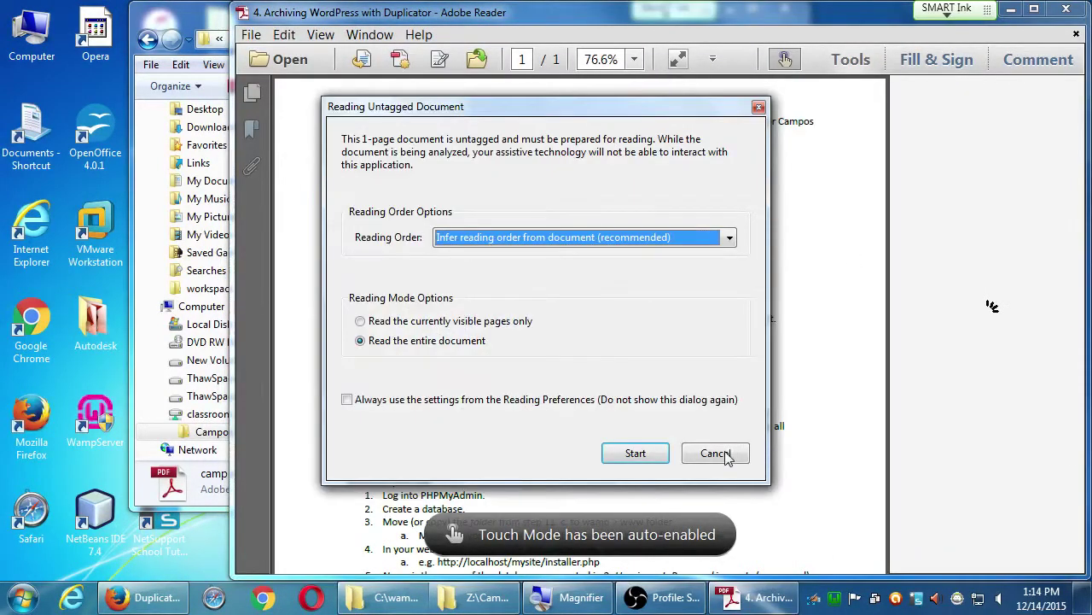
# Dismiss the untagged-document notice, scroll through the Duplicator archiving handout with the tools pane hidden, then minimize Reader.
pyautogui.click(716, 453)
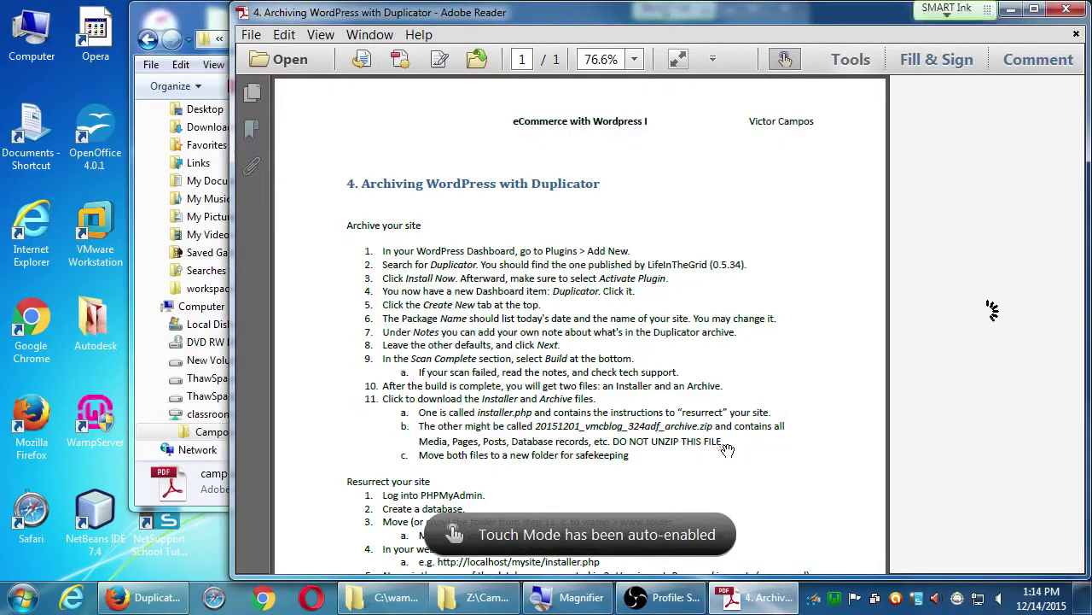
pyautogui.scroll(-5, 729, 452)
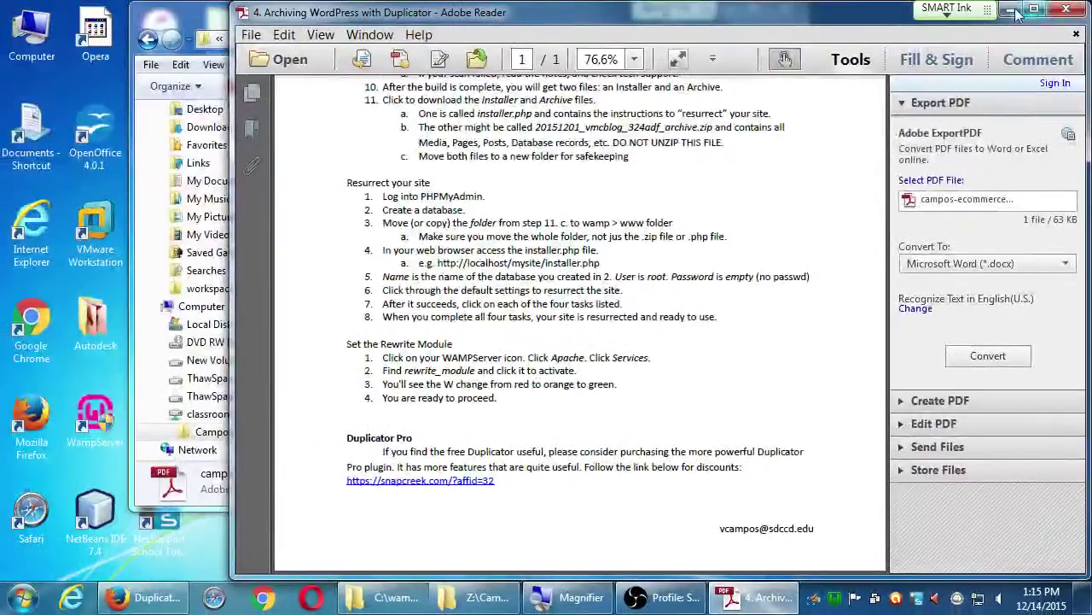
pyautogui.click(851, 59)
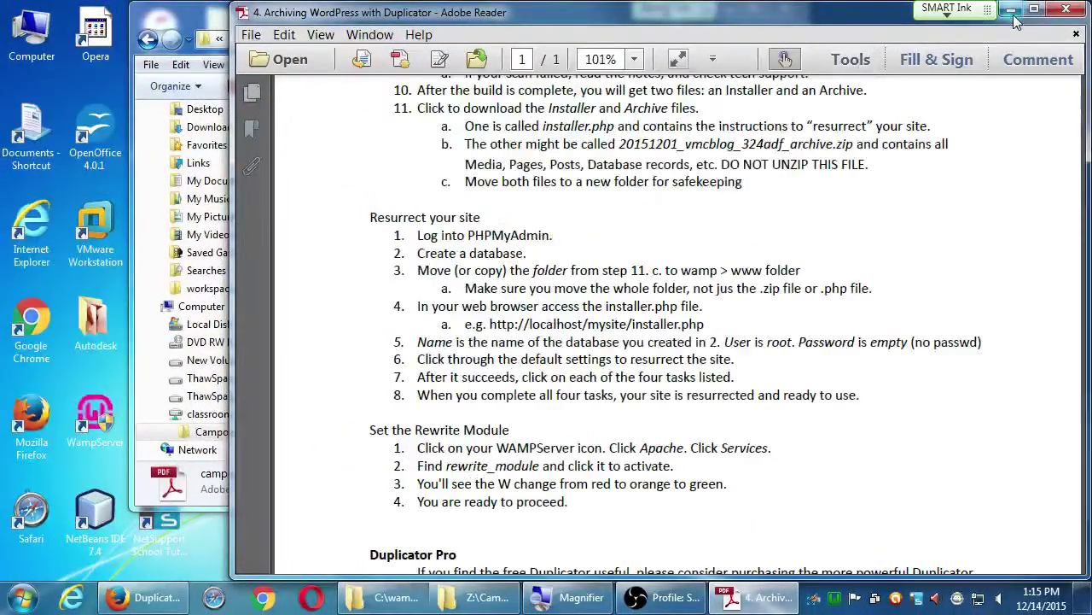
pyautogui.scroll(-2, 1007, 18)
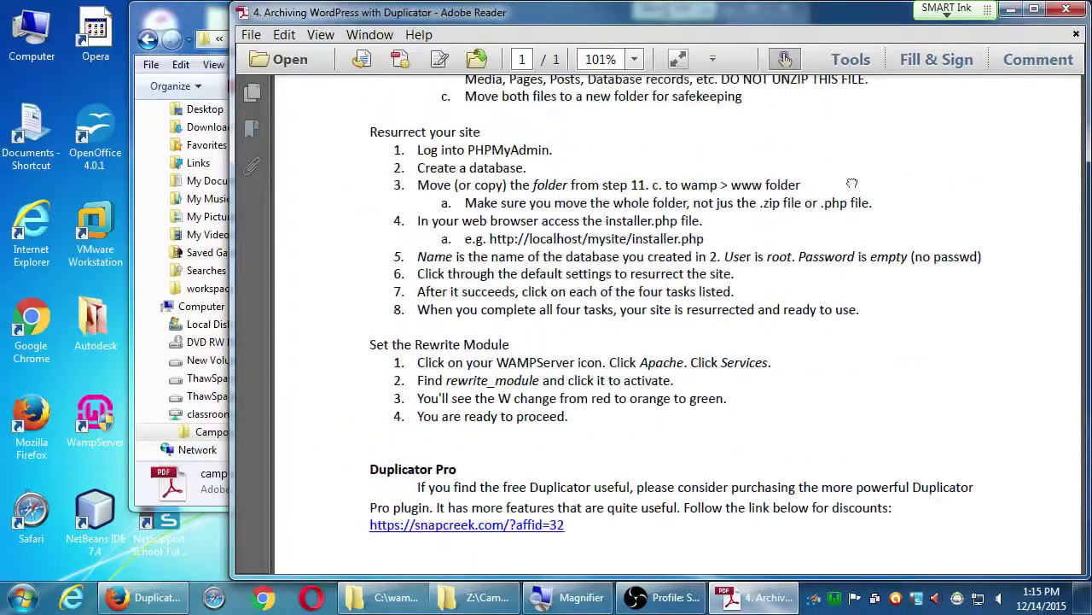
pyautogui.click(1010, 10)
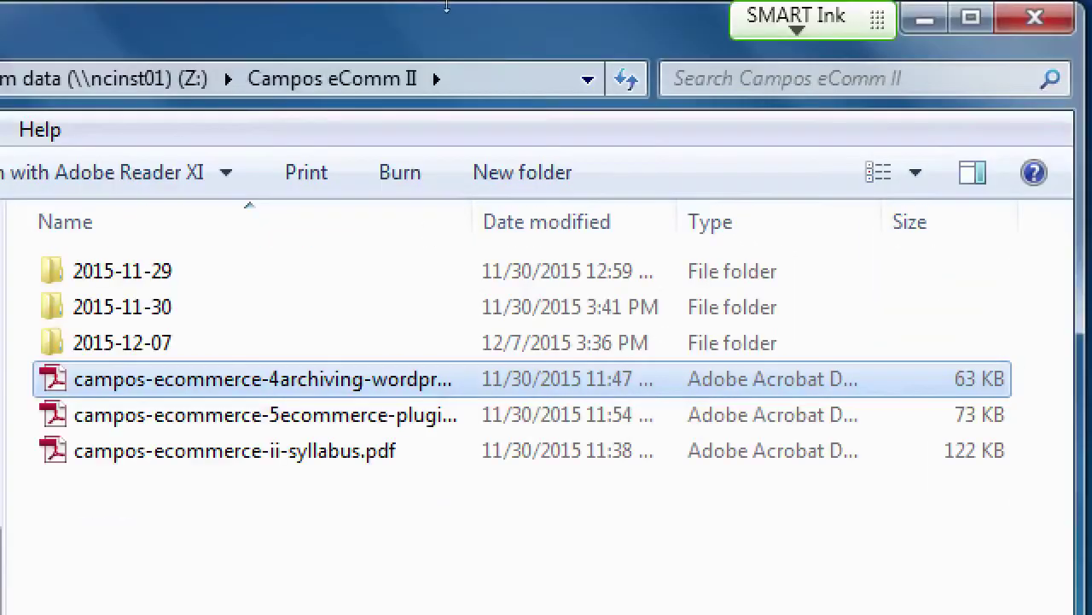
# Auto-fit the Name column so the campos-ecommerce PDF names show in full.
pyautogui.doubleClick(472, 221)
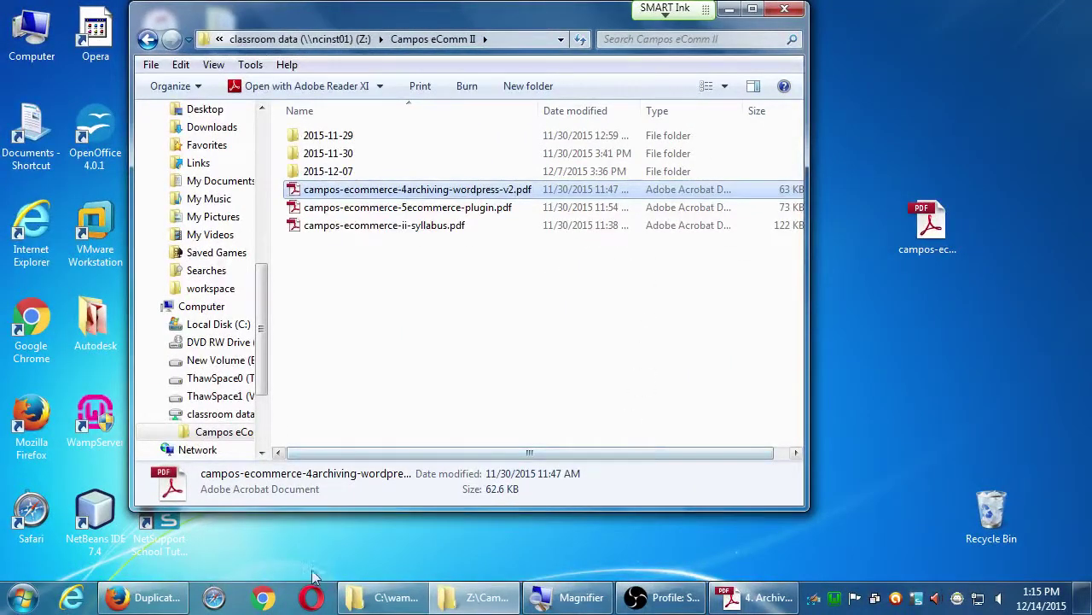
# Bring the Firefox window with the Duplicator Change Log back to the front.
pyautogui.click(144, 598)
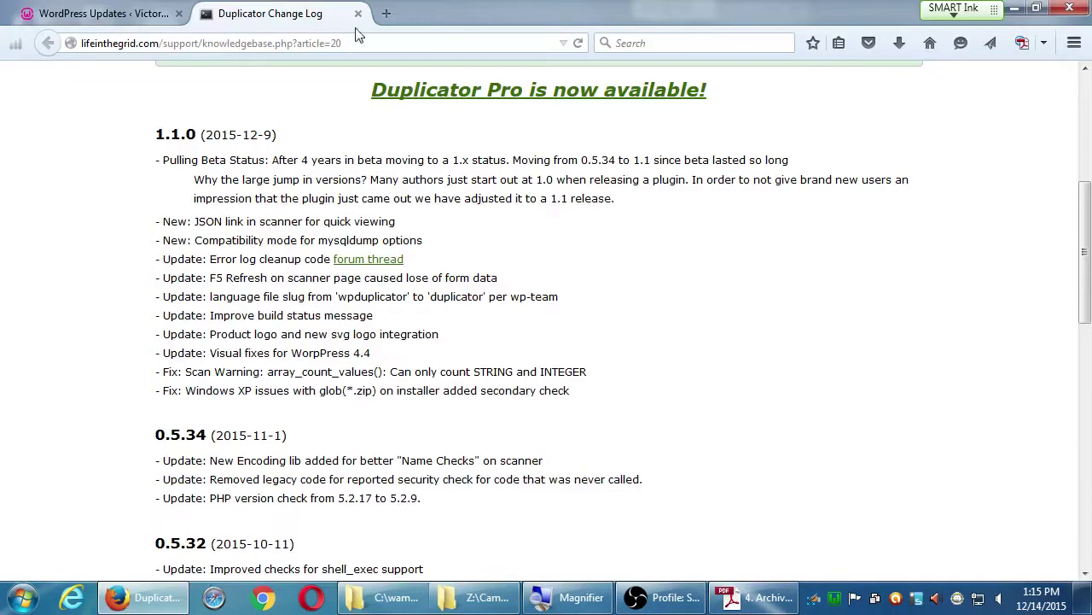
# Close the Duplicator Change Log tab and the plugin details overlay to reach the Updates list.
pyautogui.click(358, 14)
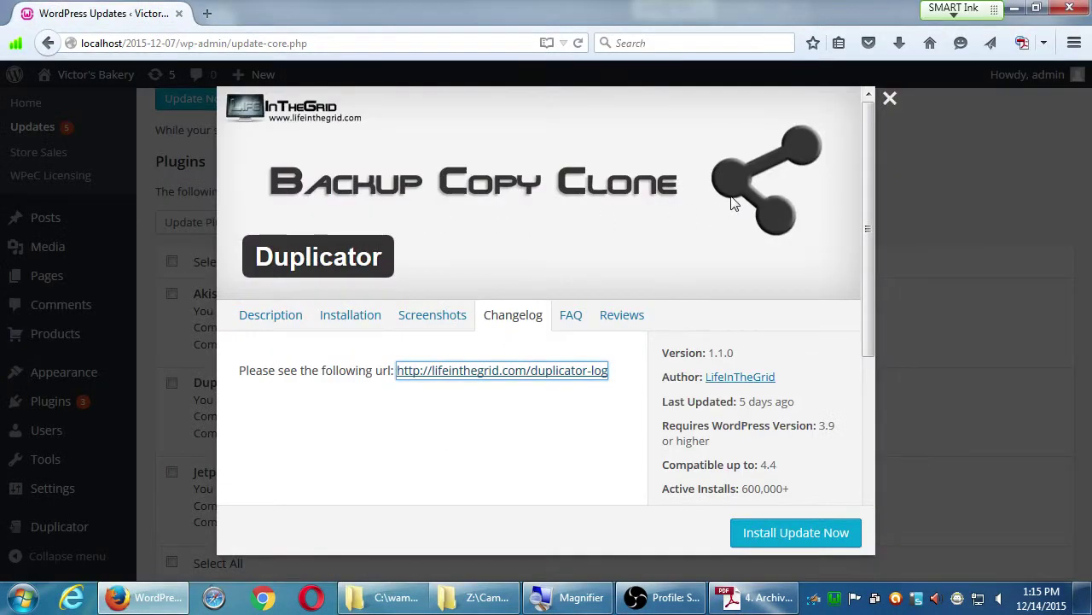
pyautogui.click(892, 103)
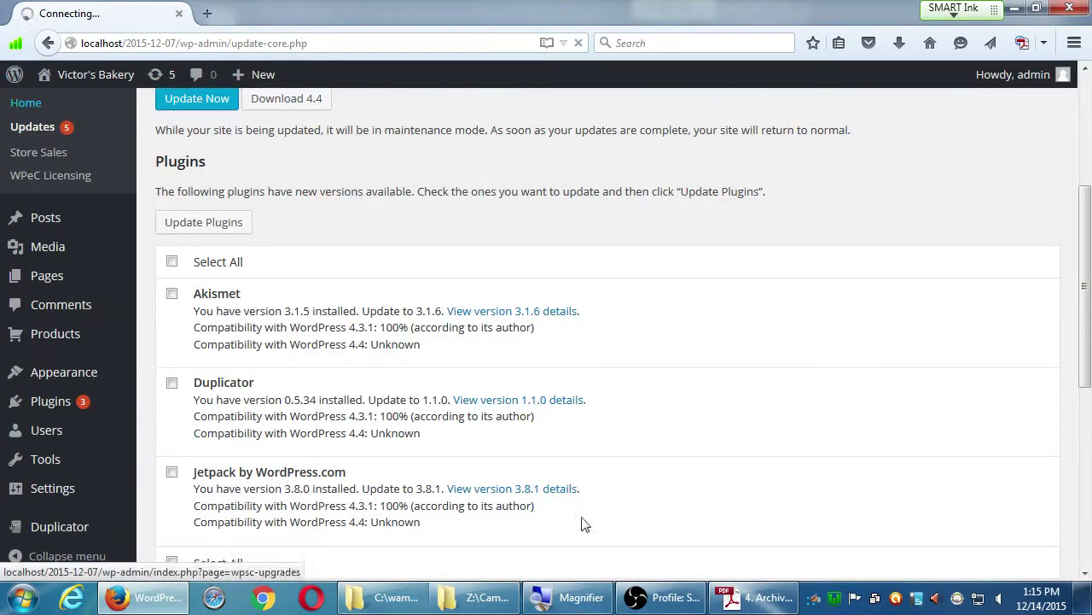